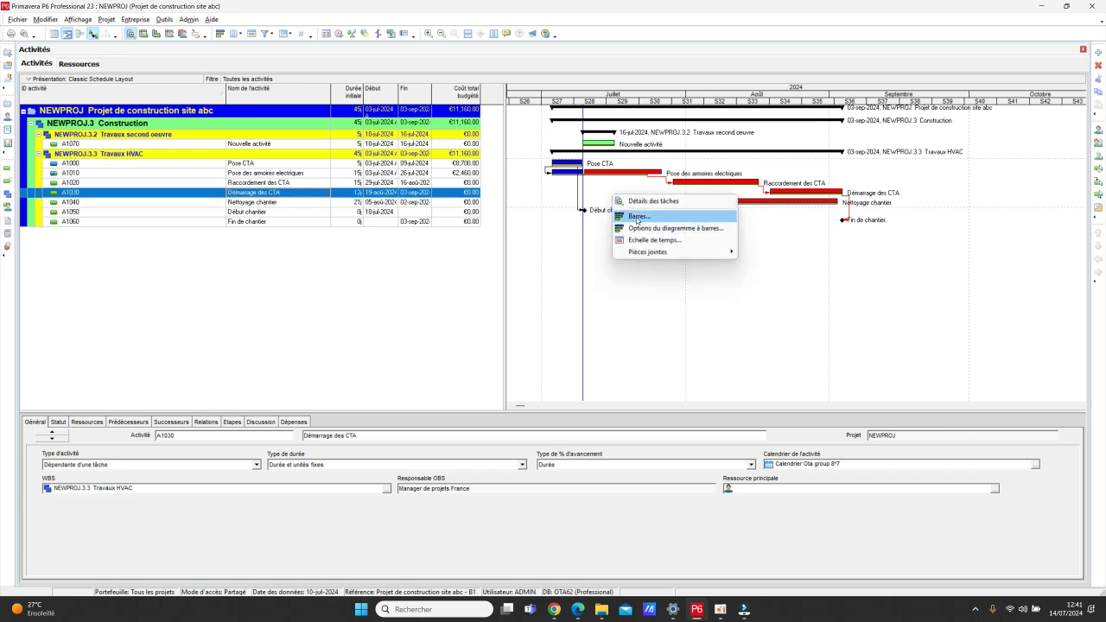
# Open the Gantt chart's bar settings and review the styles of the non-critical and critical Remaining Work bars
pyautogui.click(689, 328)
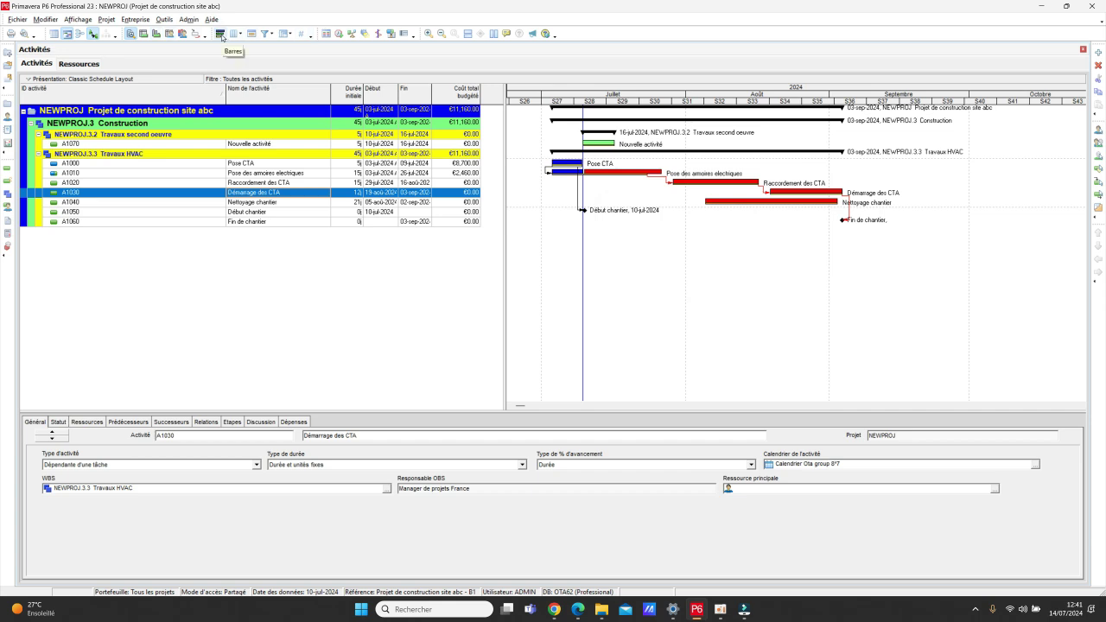
pyautogui.click(221, 34)
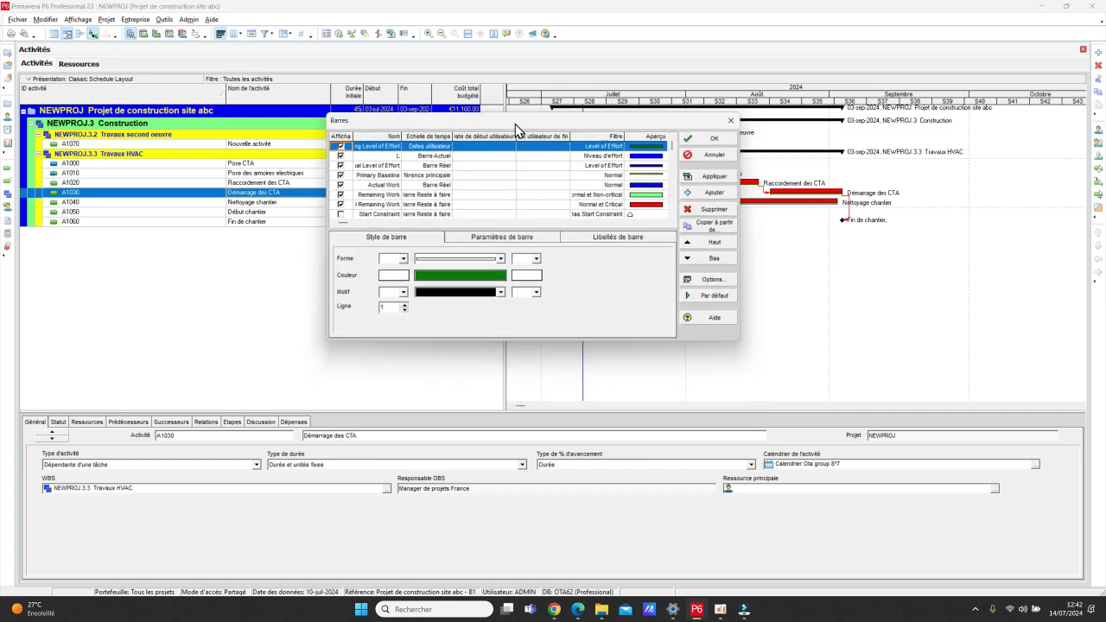
pyautogui.moveTo(516, 129); pyautogui.dragTo(469, 124)
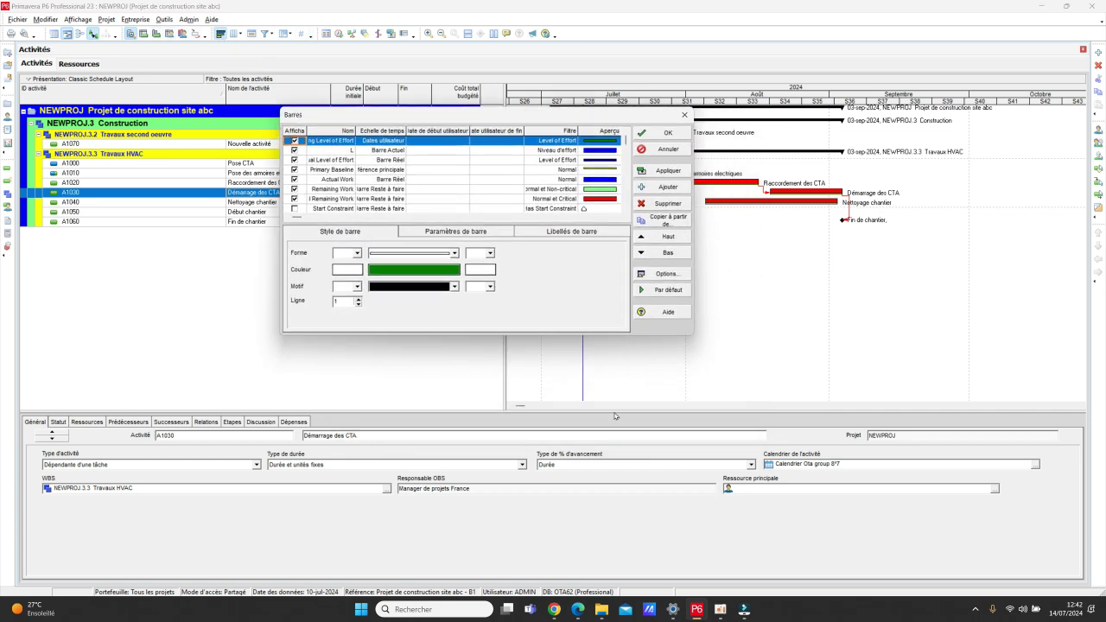
pyautogui.click(588, 190)
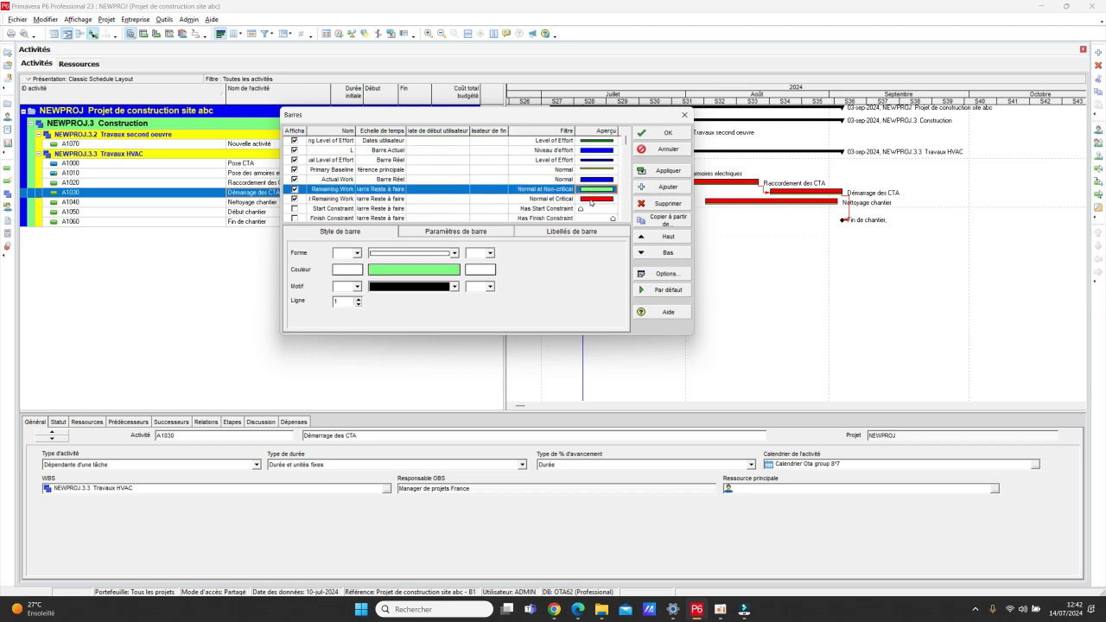
pyautogui.click(590, 202)
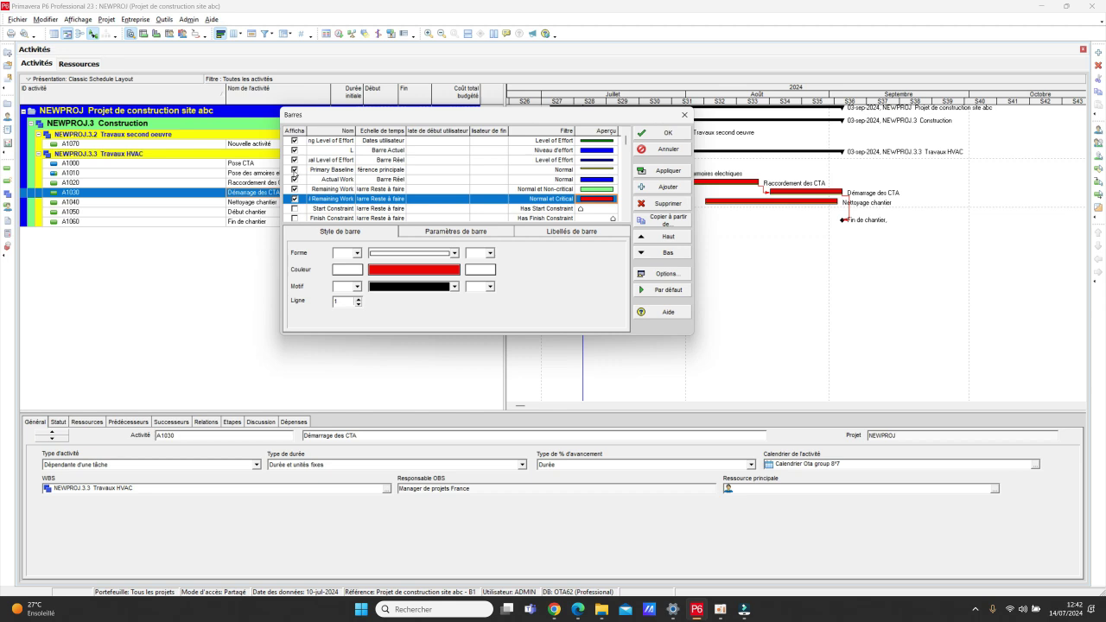
# Hide the Primary Baseline bar in the Gantt chart and look through the other bars in the list
pyautogui.click(295, 170)
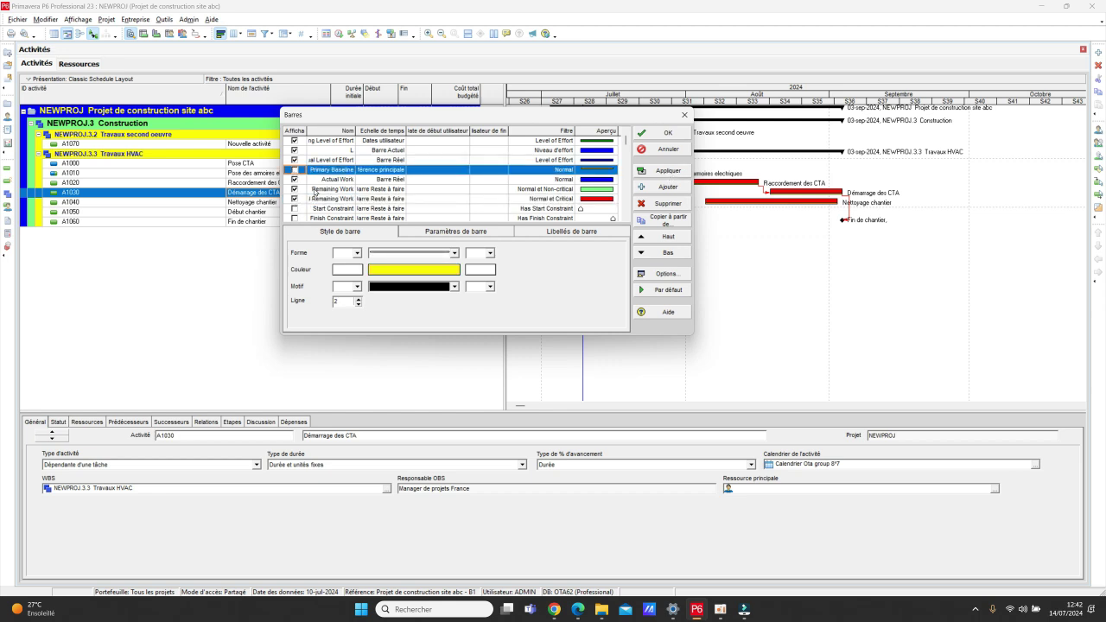
pyautogui.click(665, 170)
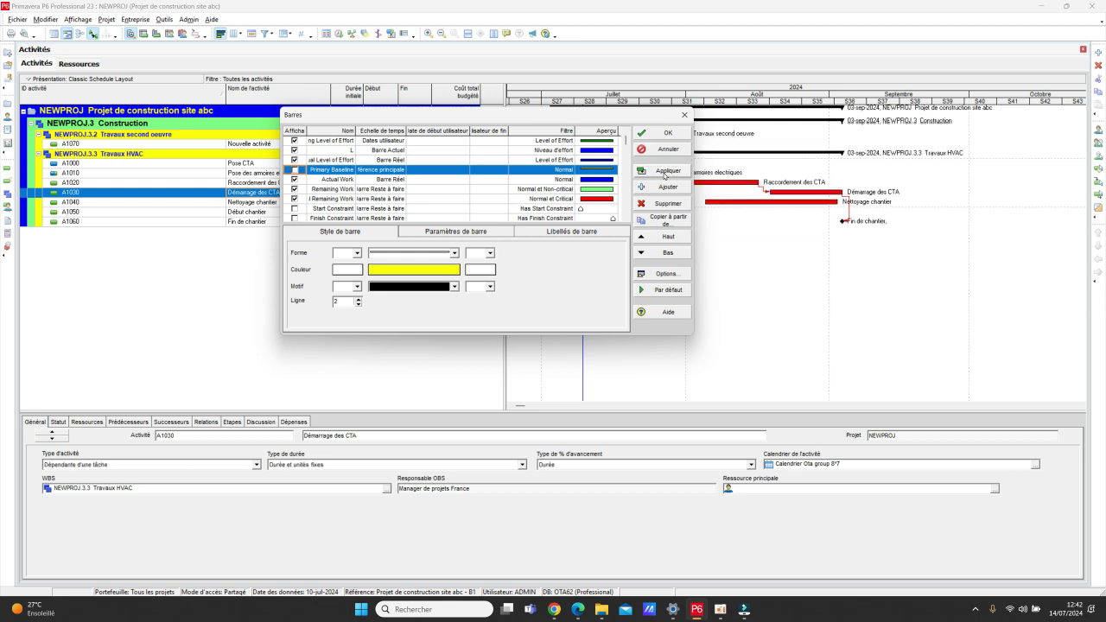
pyautogui.moveTo(556, 116); pyautogui.dragTo(597, 170)
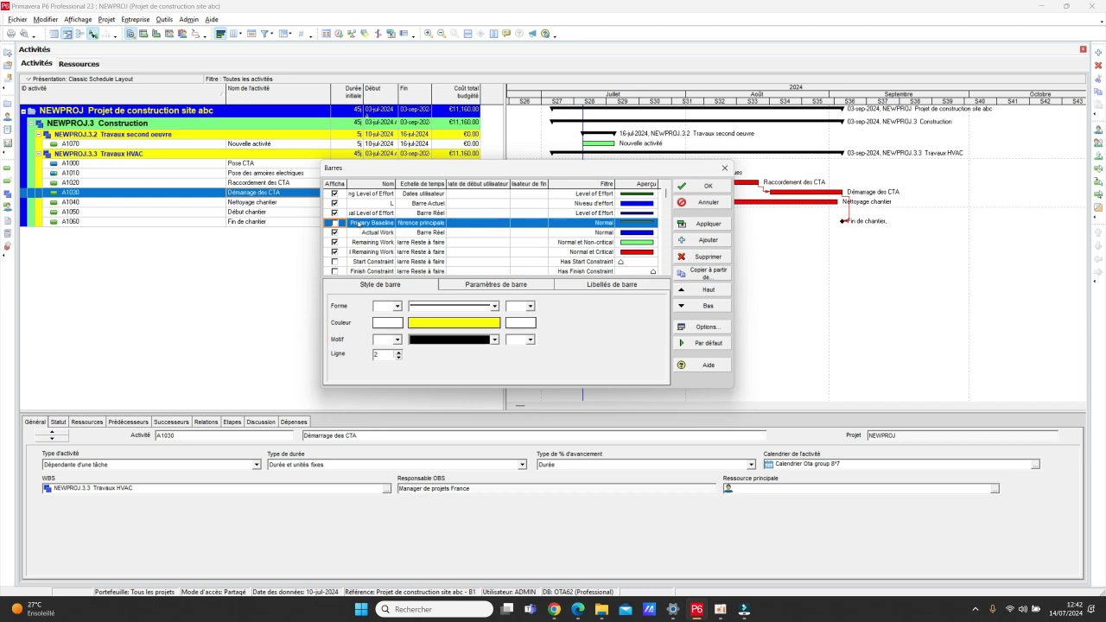
pyautogui.scroll(-3, 359, 223)
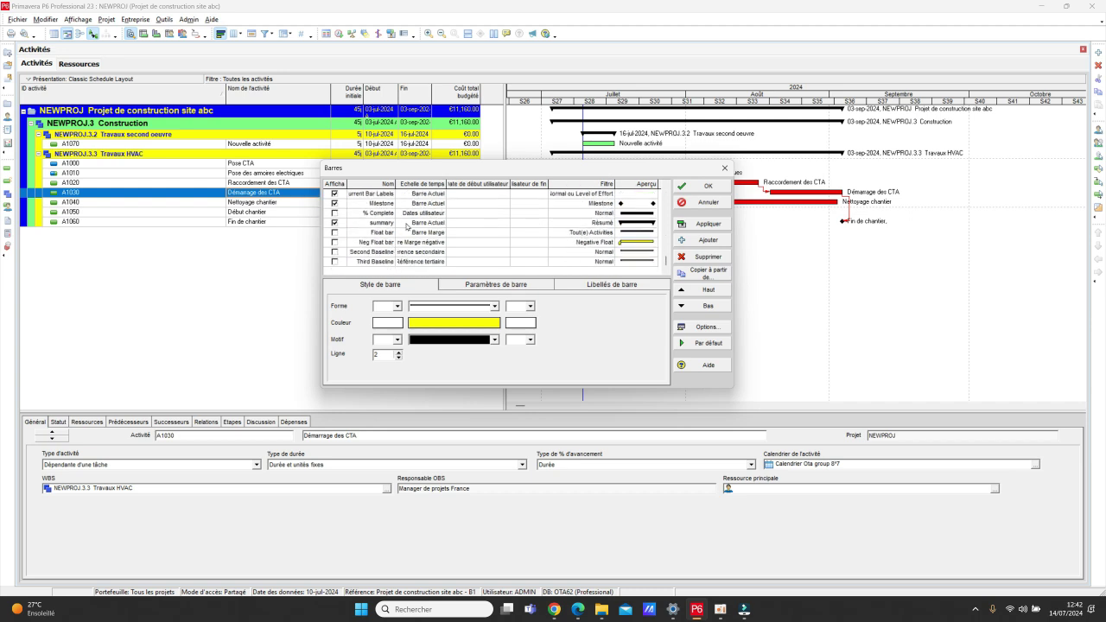
pyautogui.scroll(3, 406, 225)
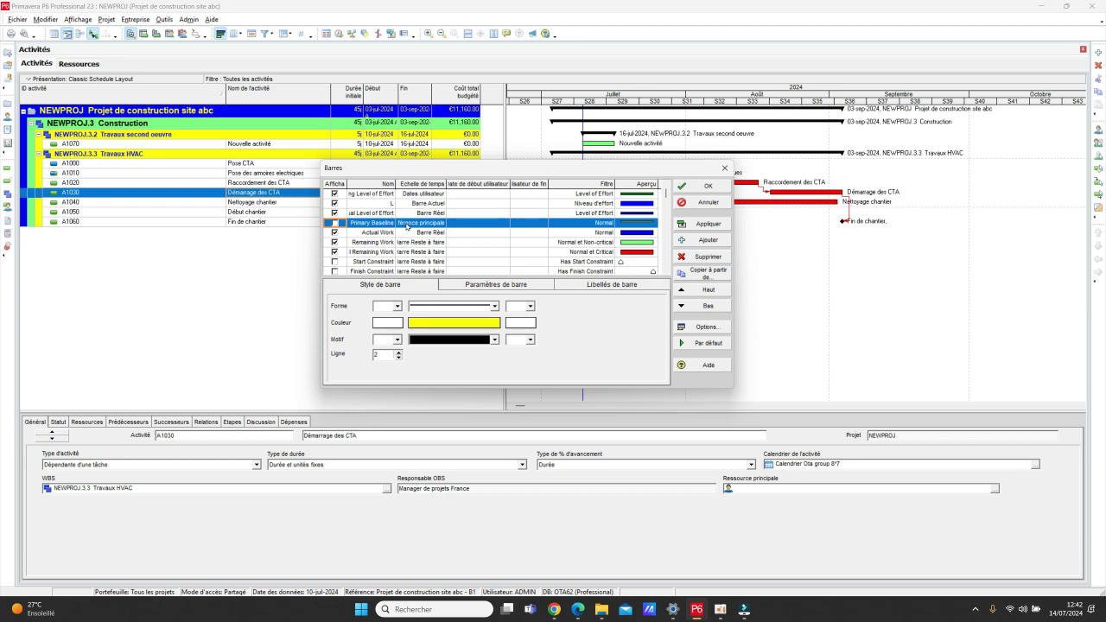
# Display the Primary Baseline bar again and apply it to the Gantt chart
pyautogui.click(335, 223)
pyautogui.click(519, 288)
pyautogui.click(605, 288)
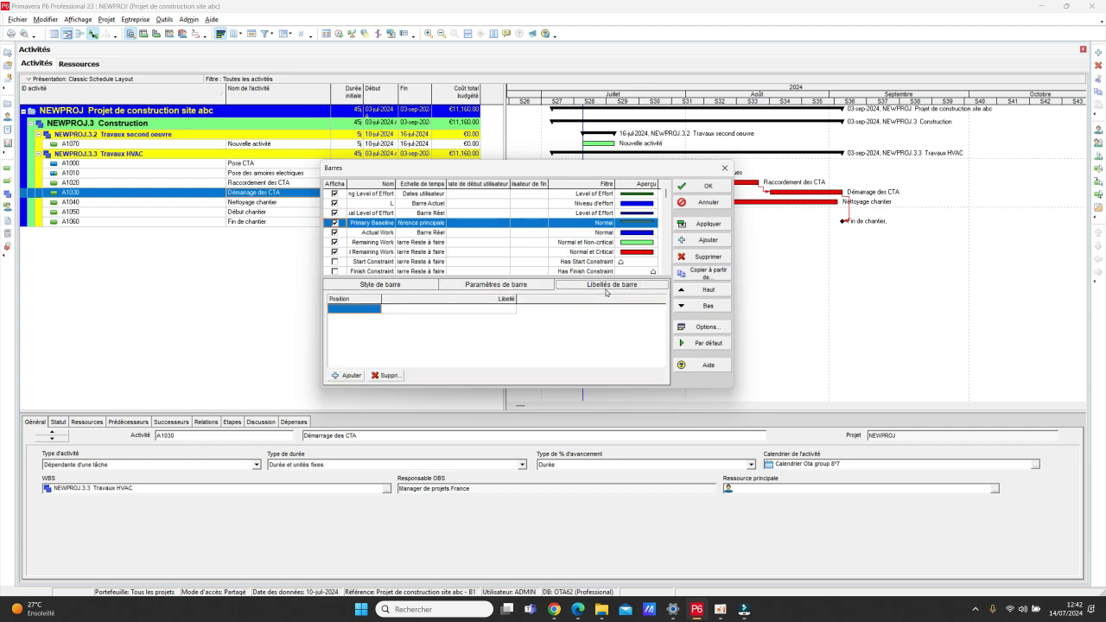
pyautogui.click(410, 288)
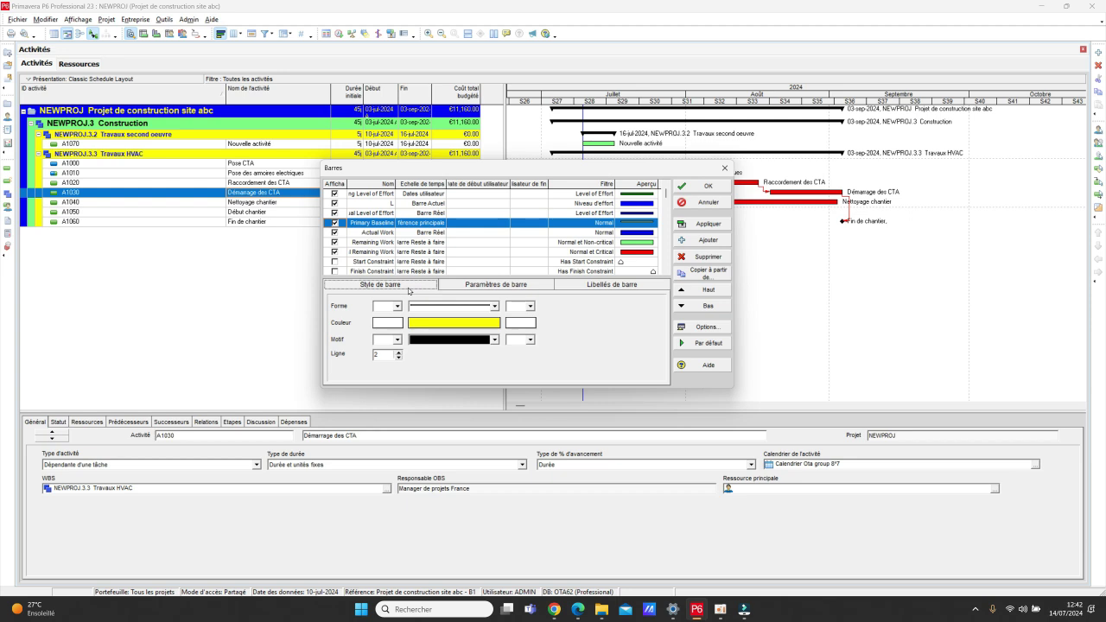
pyautogui.moveTo(634, 174); pyautogui.dragTo(465, 171)
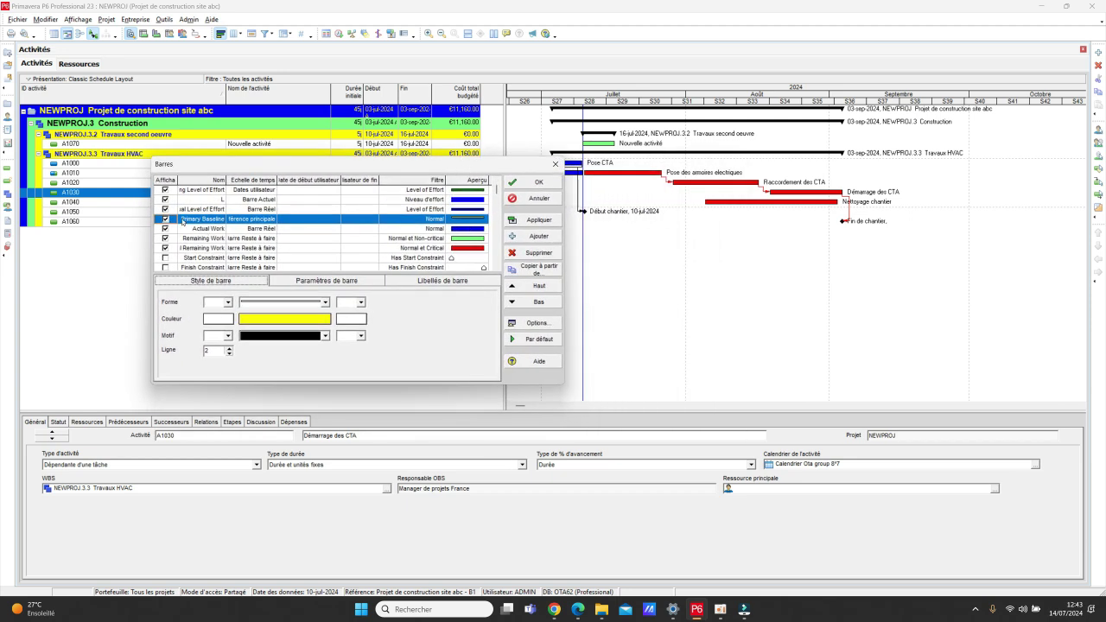
pyautogui.click(535, 221)
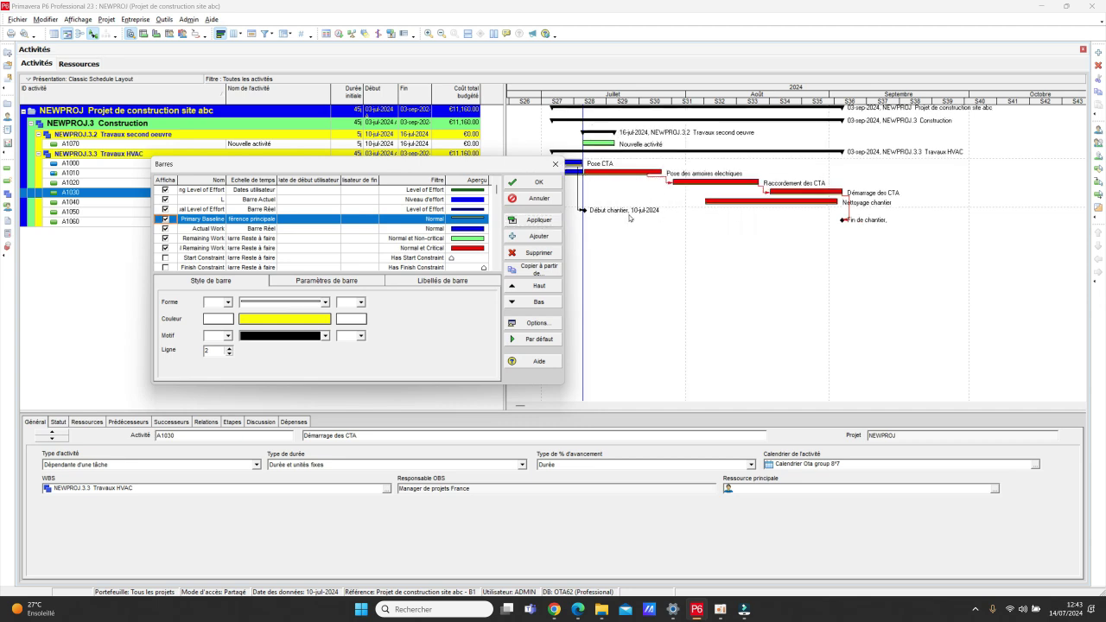
# Review the end symbols available for the Primary Baseline bar and give the bar a thicker shape
pyautogui.click(228, 304)
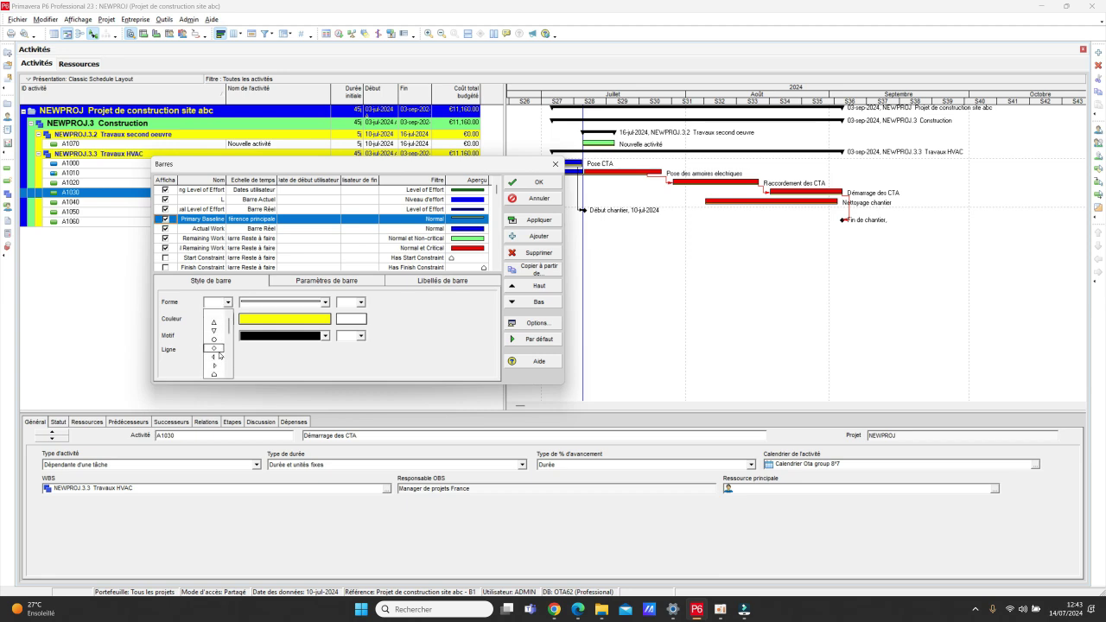
pyautogui.click(330, 306)
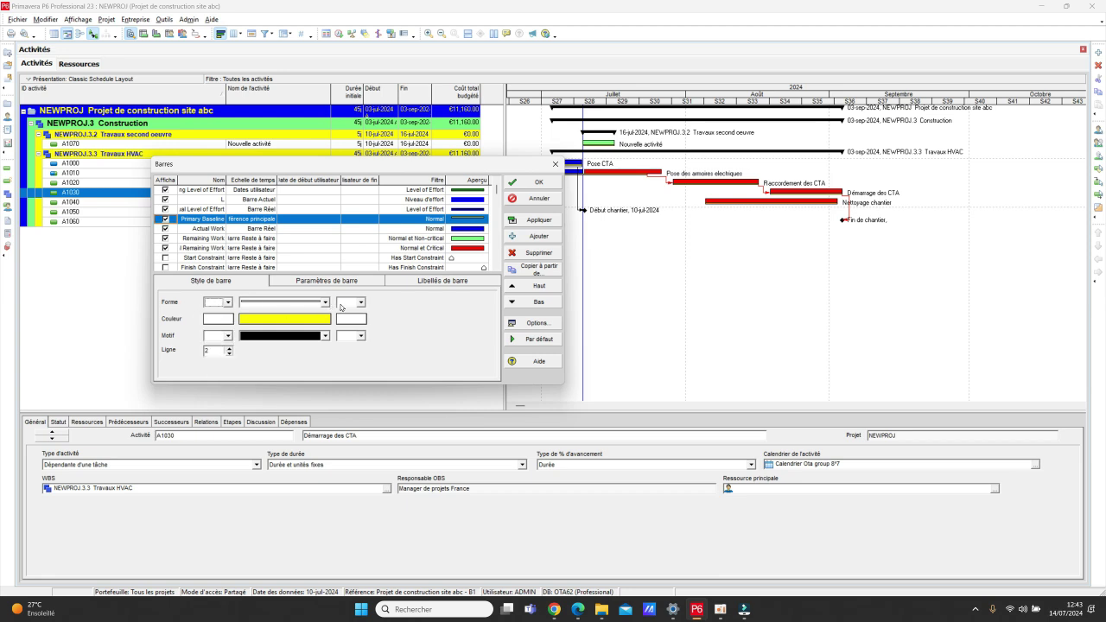
pyautogui.click(361, 302)
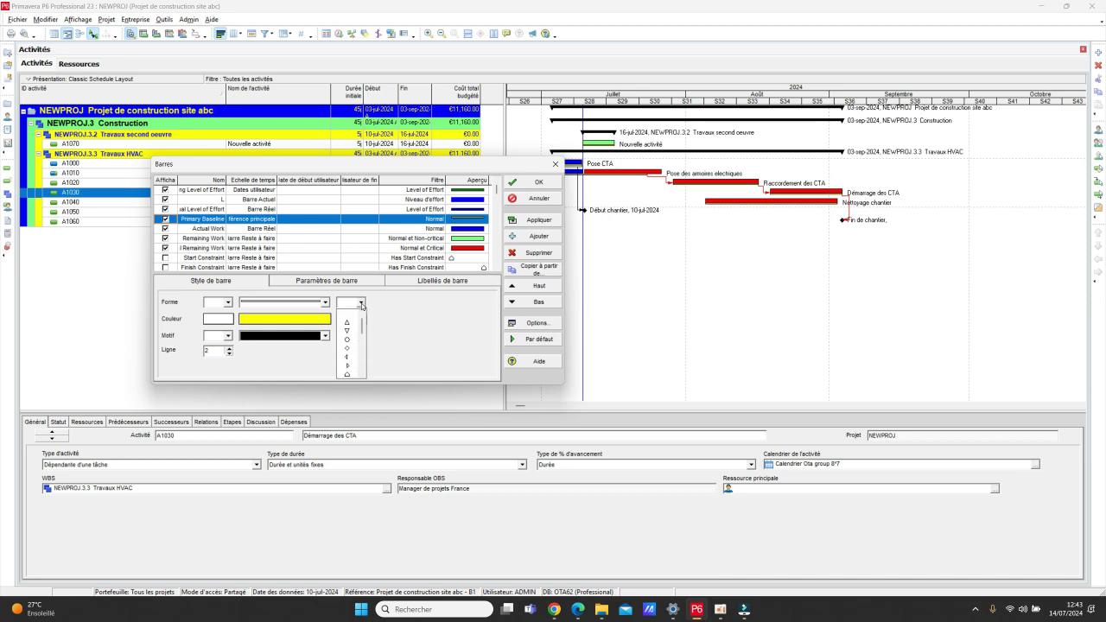
pyautogui.click(325, 304)
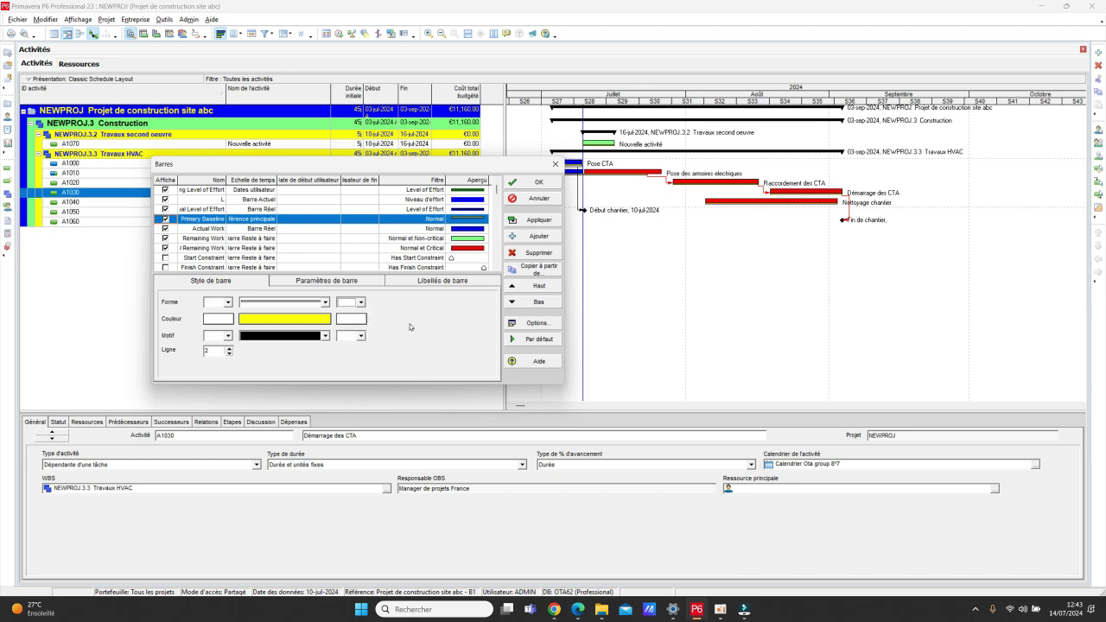
pyautogui.click(325, 304)
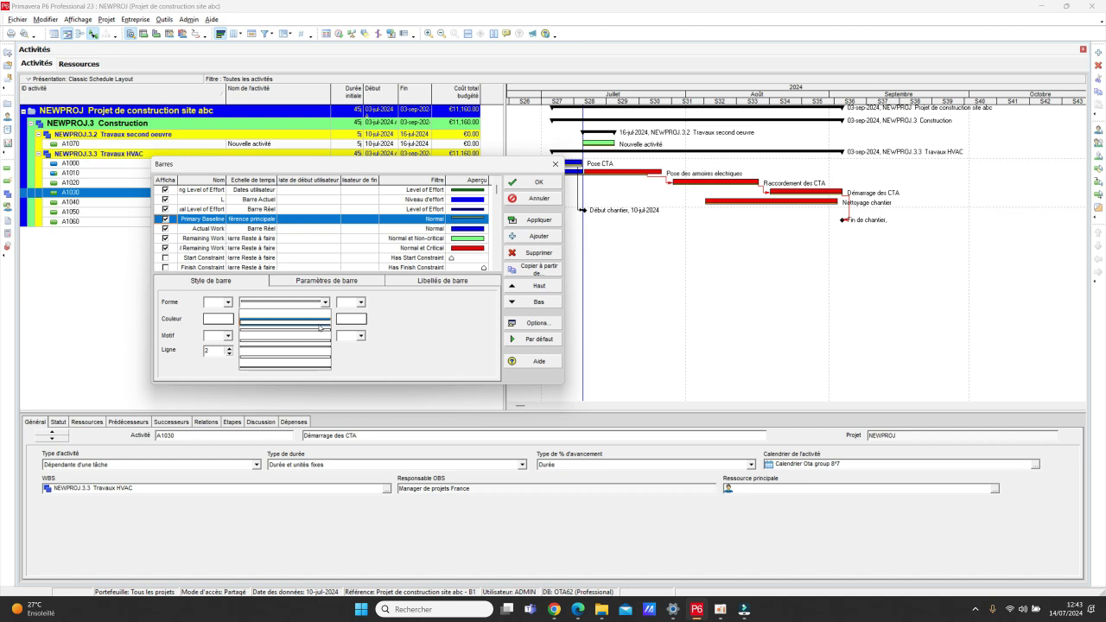
pyautogui.click(319, 327)
# Confirm yellow as the Primary Baseline bar's colour and white as its start symbol's colour
pyautogui.click(313, 321)
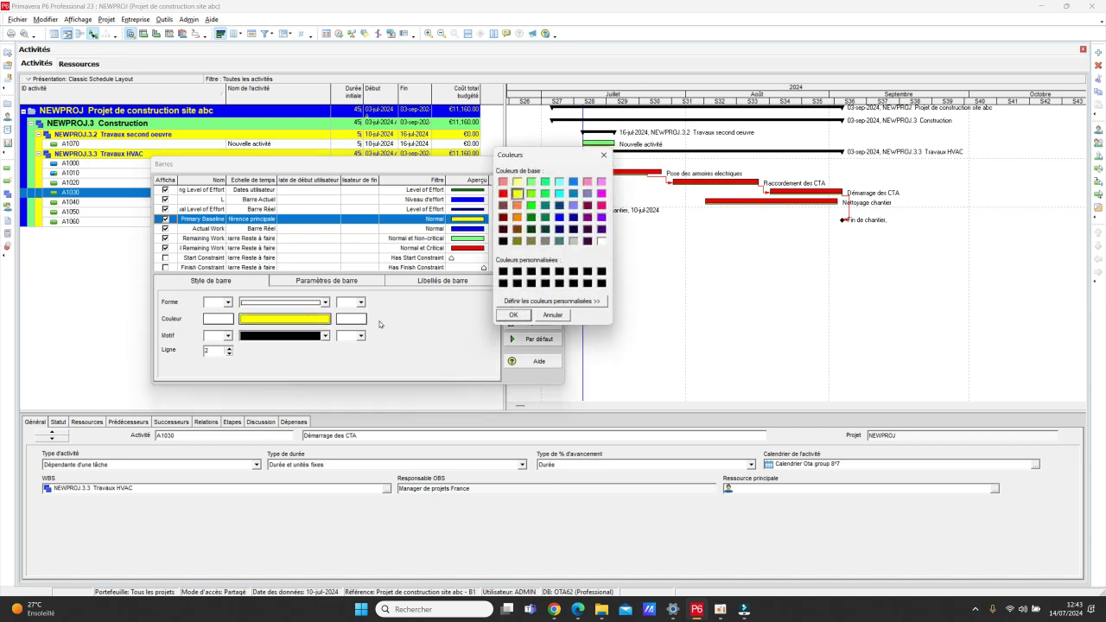
pyautogui.click(513, 314)
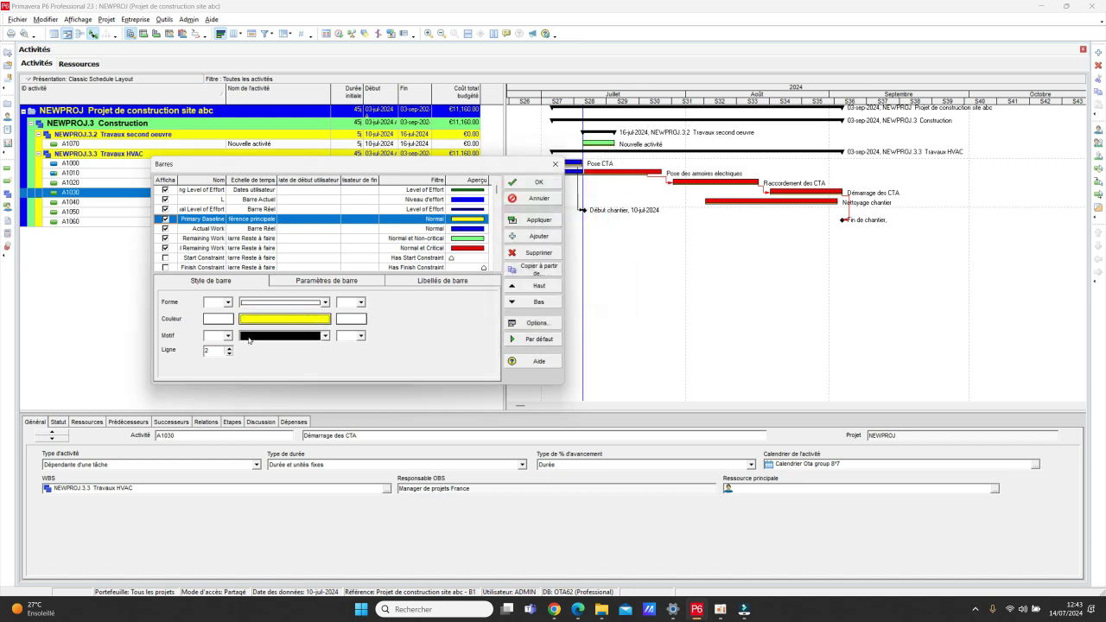
pyautogui.click(218, 319)
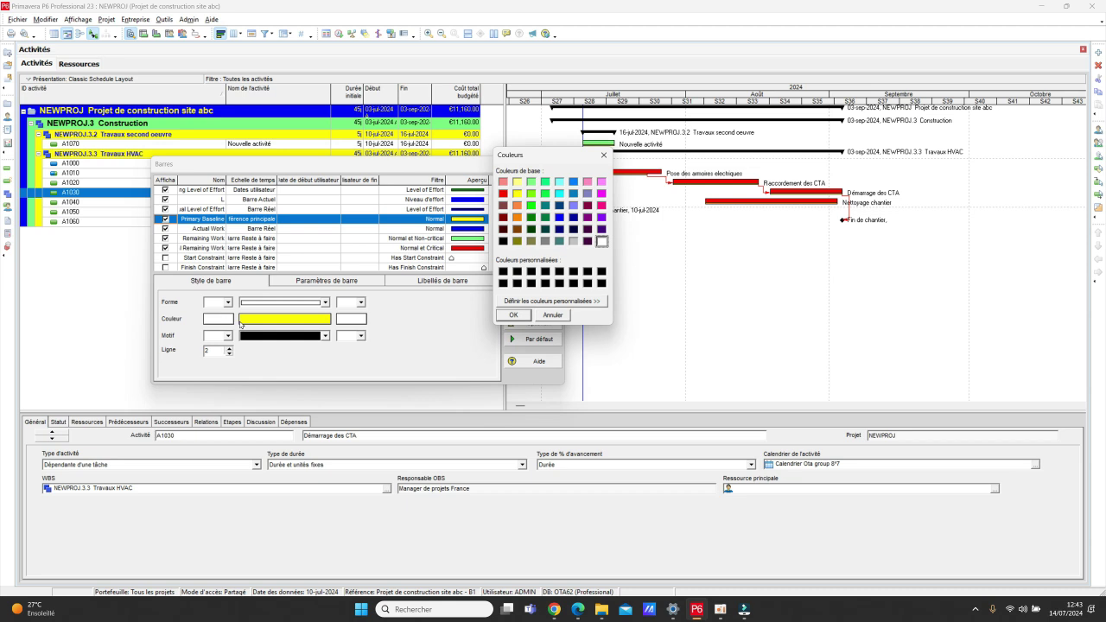
pyautogui.click(510, 316)
# Fill the Primary Baseline bar with the light dotted pattern and apply the style to the Gantt chart
pyautogui.click(228, 336)
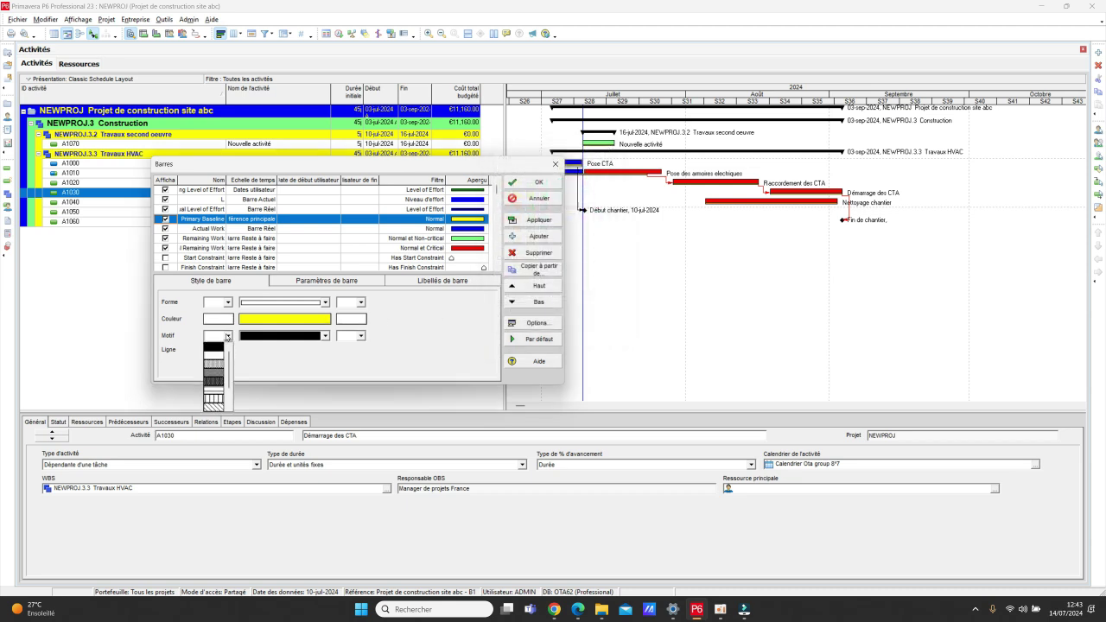
pyautogui.click(326, 336)
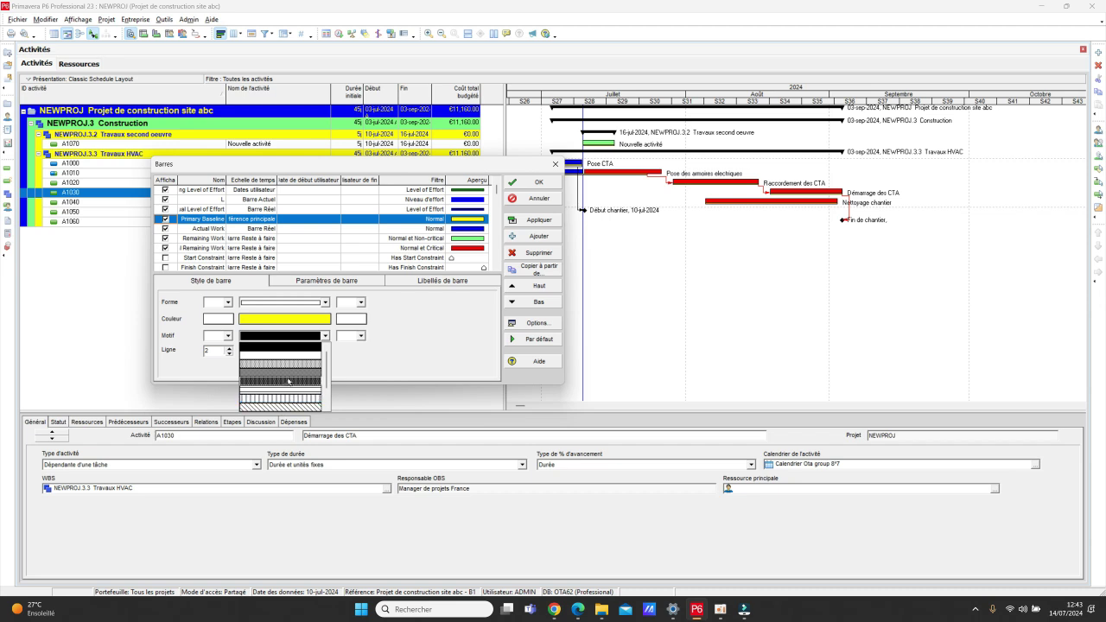
pyautogui.click(292, 369)
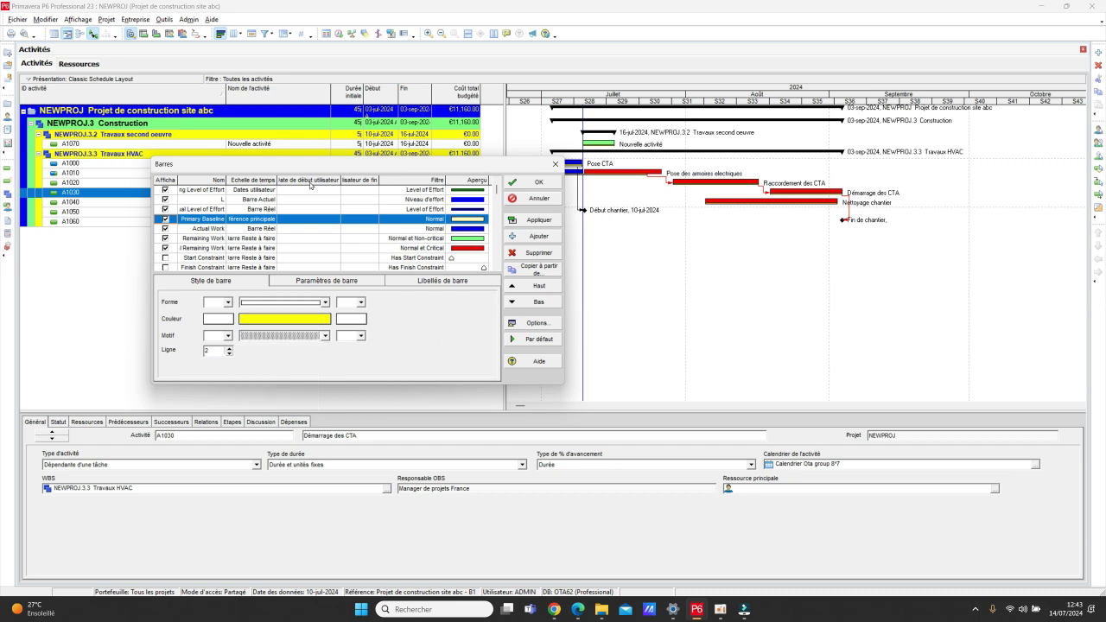
pyautogui.click(538, 220)
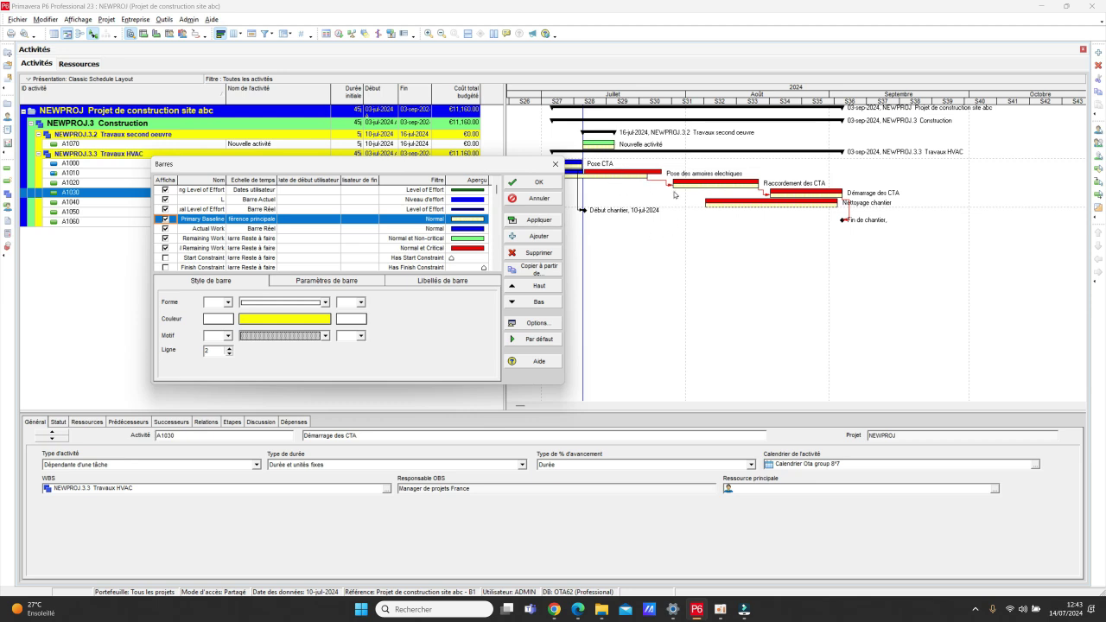
pyautogui.click(319, 282)
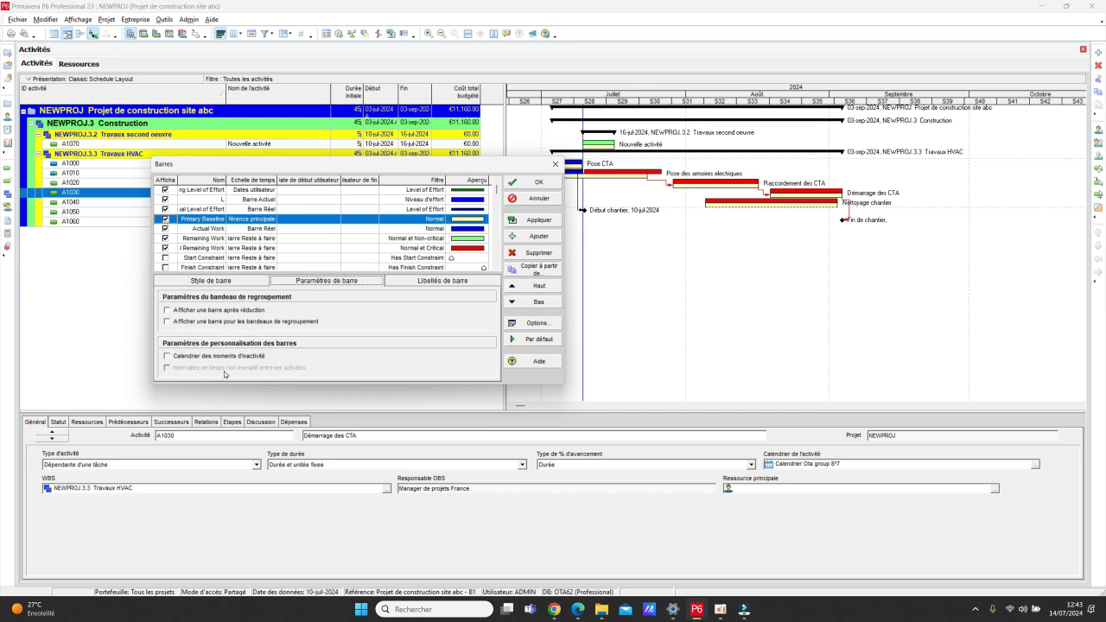
pyautogui.click(199, 311)
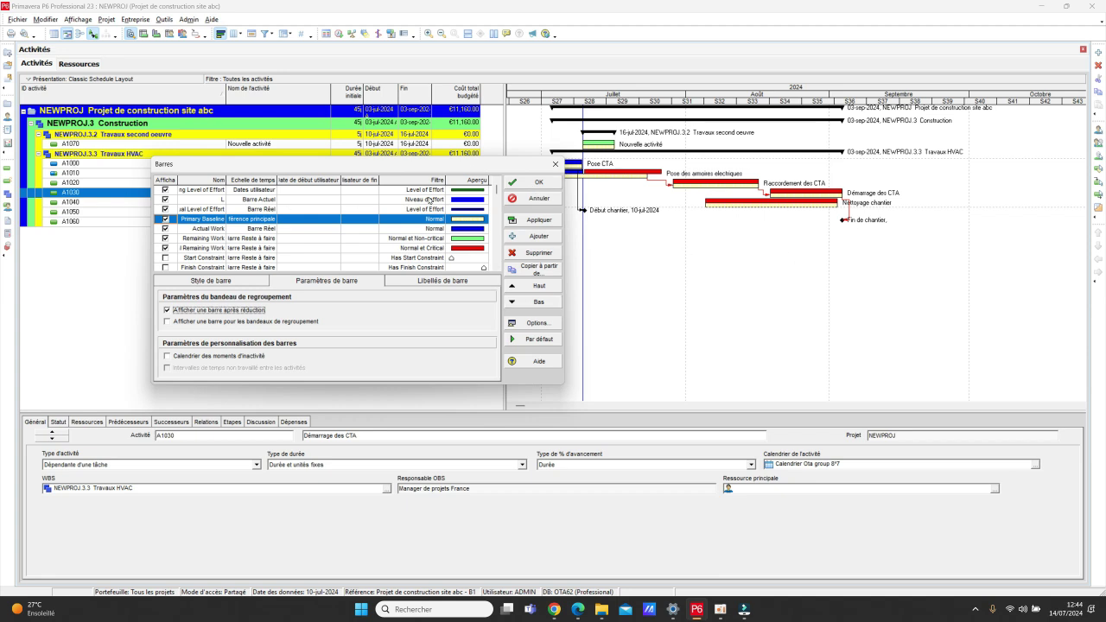
pyautogui.click(239, 315)
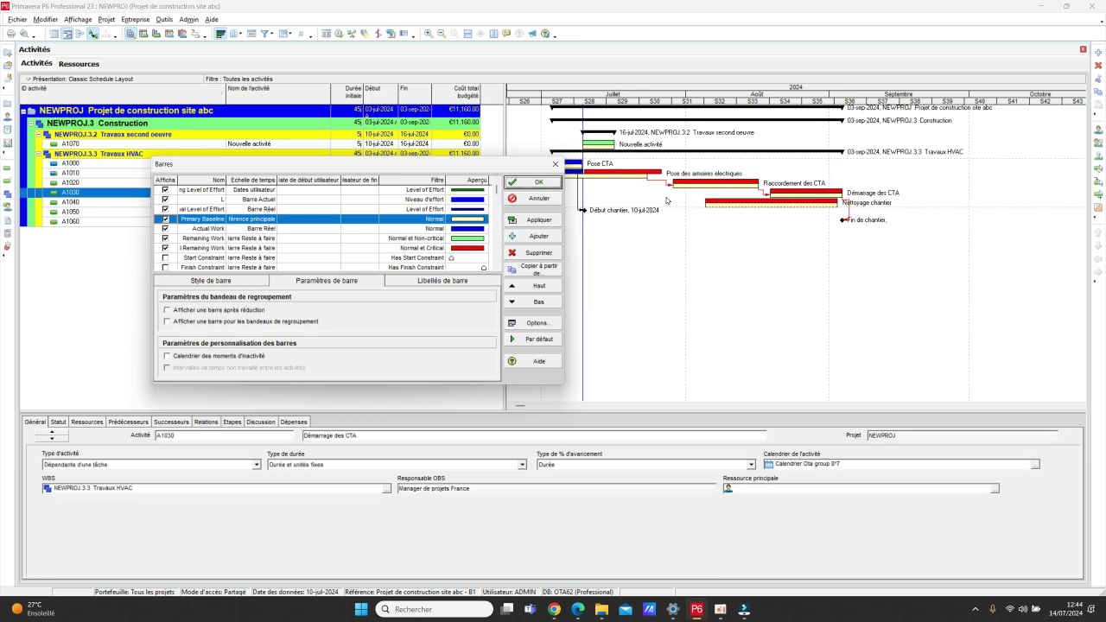
# Accept the bar settings and collapse the NEWPROJ project group in the activity table
pyautogui.click(536, 183)
pyautogui.click(23, 113)
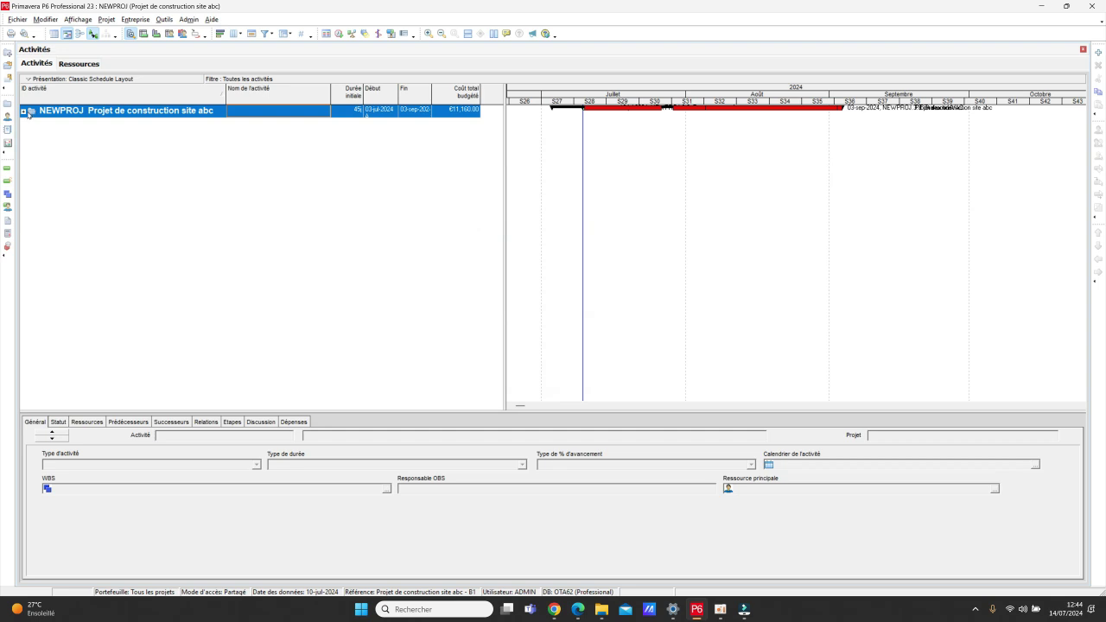
# Enable "Afficher une barre après réduction" for the Primary Baseline bar and apply it to the collapsed Gantt chart
pyautogui.rightClick(623, 143)
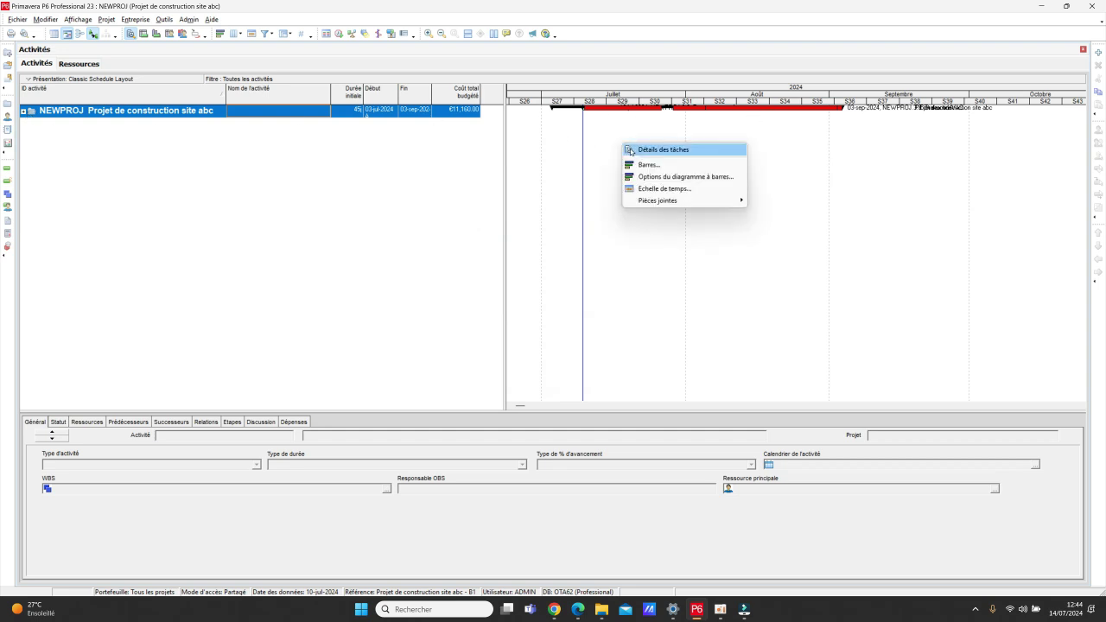
pyautogui.click(653, 166)
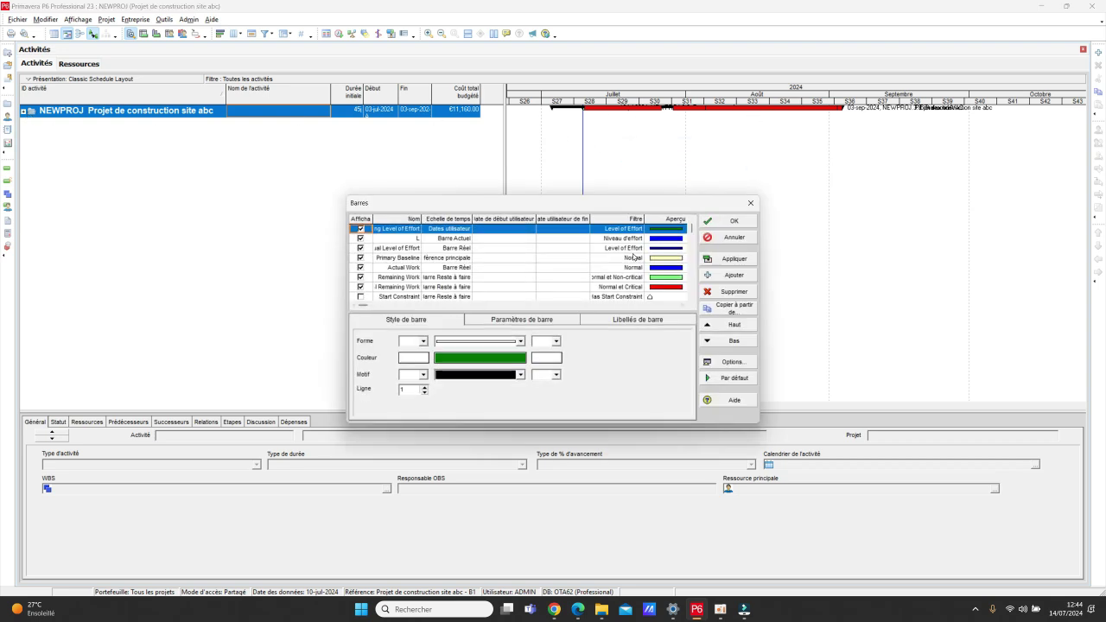
pyautogui.click(631, 257)
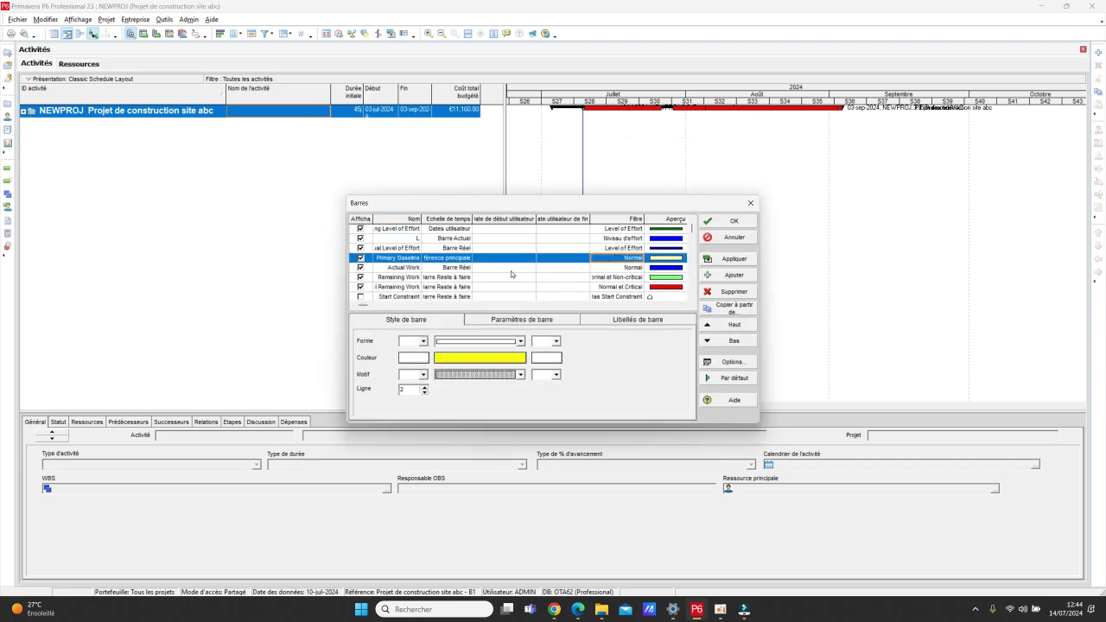
pyautogui.click(535, 321)
pyautogui.click(393, 350)
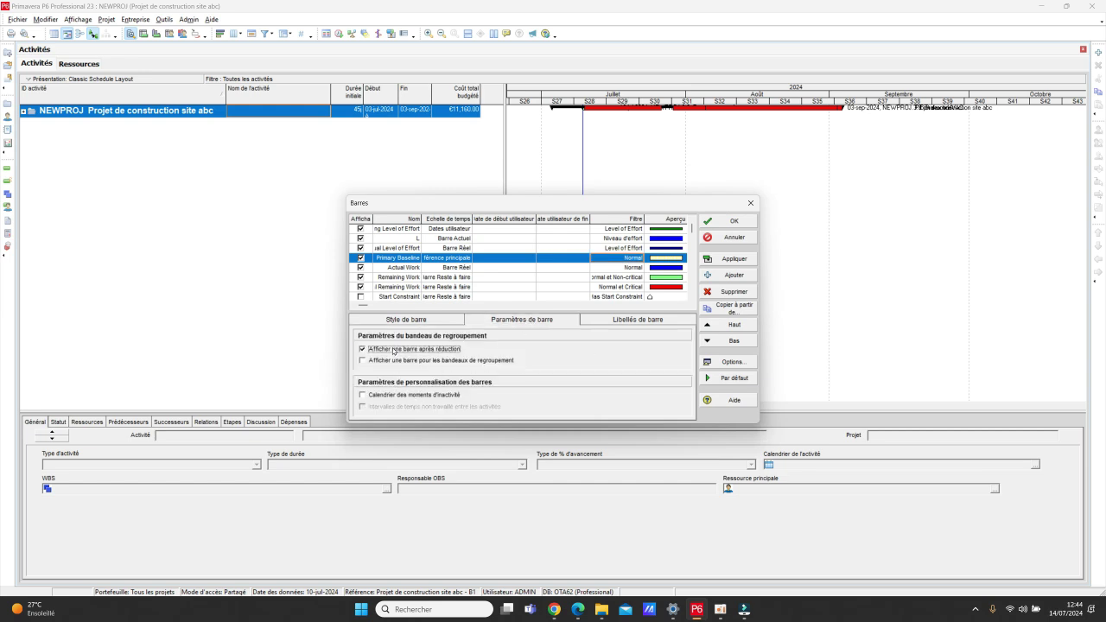
pyautogui.click(734, 259)
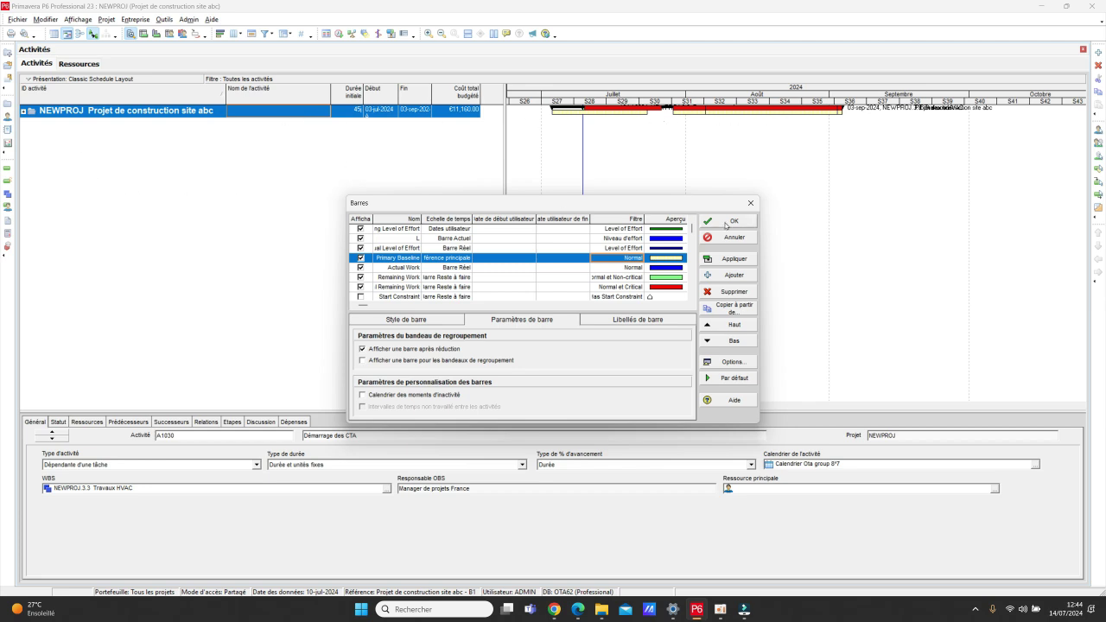
# Enable "Afficher une barre pour les bandeaux de regroupement" for the Primary Baseline bar, apply it and accept the bar settings
pyautogui.click(434, 361)
pyautogui.click(728, 259)
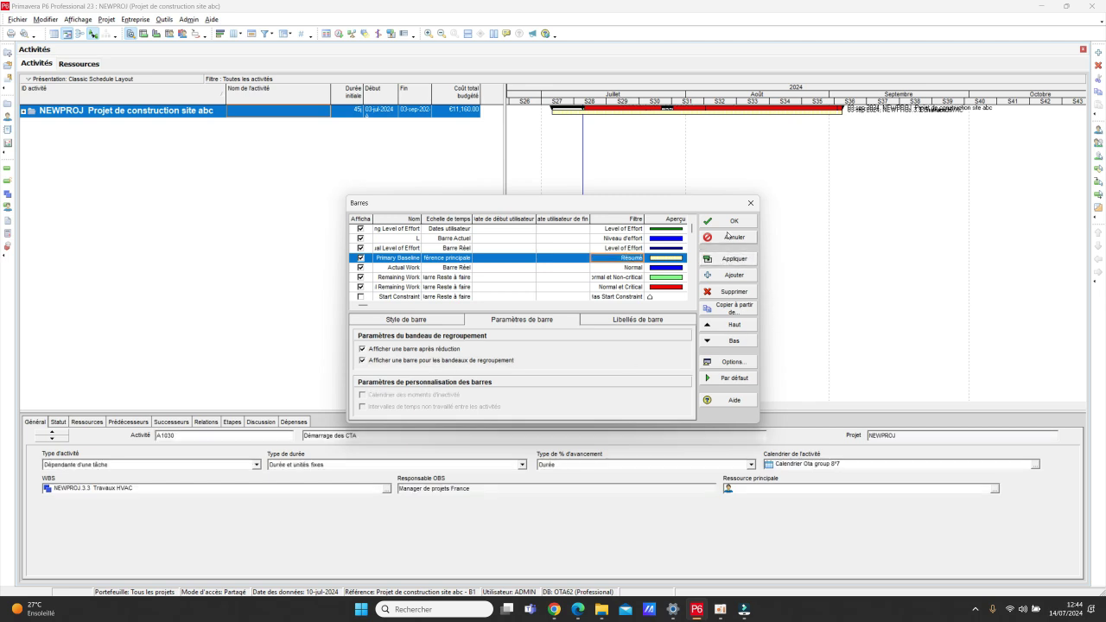
pyautogui.click(732, 221)
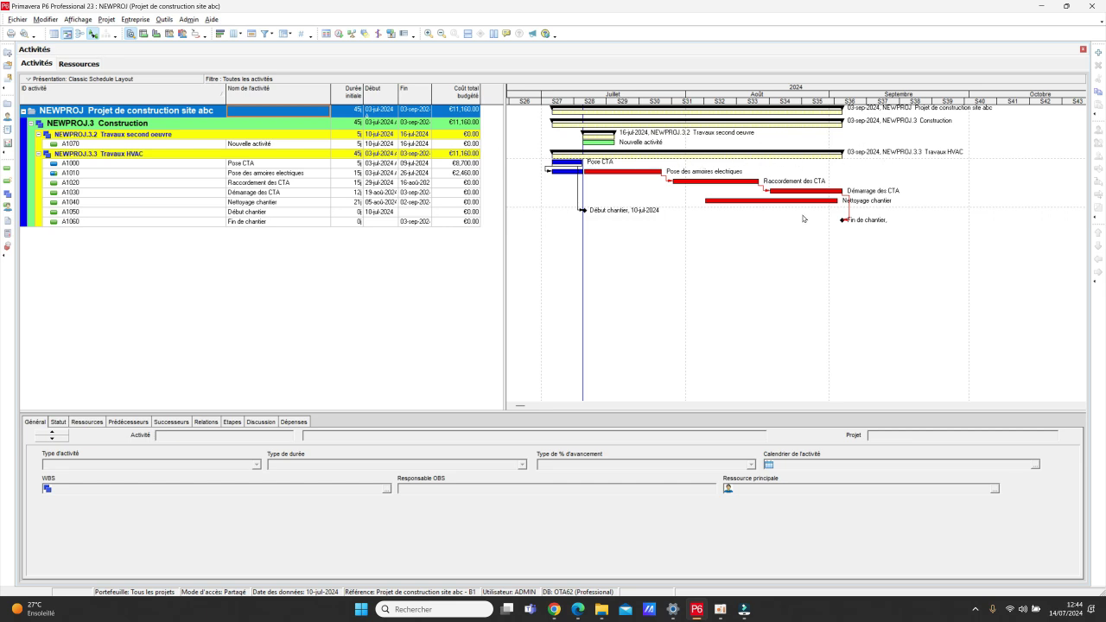
# Reopen the bar settings from the Gantt chart and show the grouping band and bar customization parameters
pyautogui.rightClick(641, 182)
pyautogui.click(674, 209)
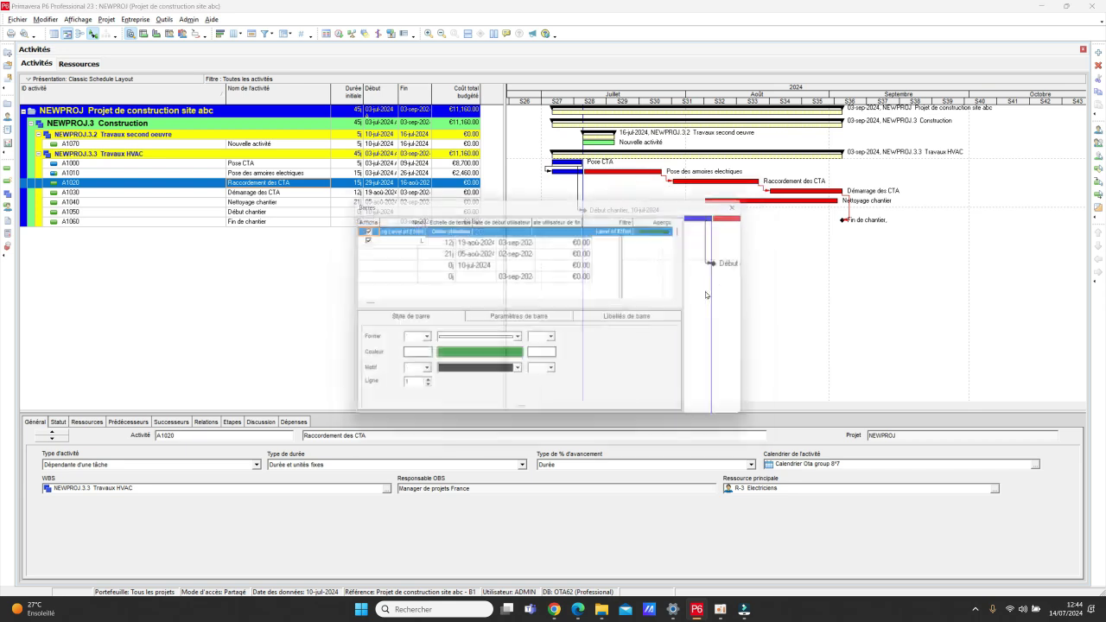
pyautogui.click(537, 324)
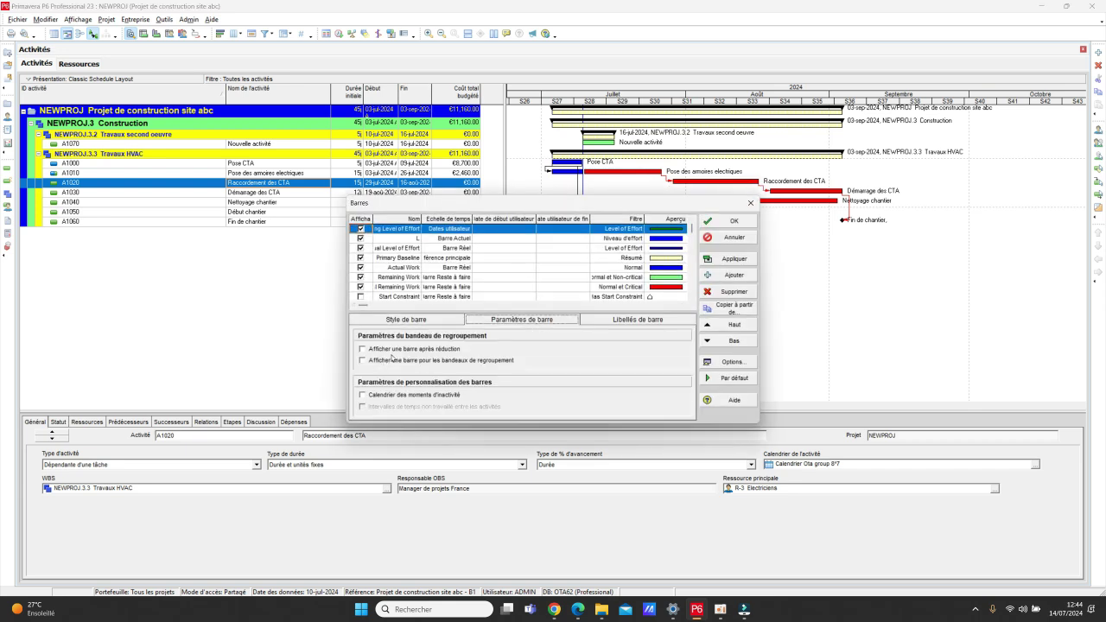
pyautogui.click(392, 363)
pyautogui.click(732, 259)
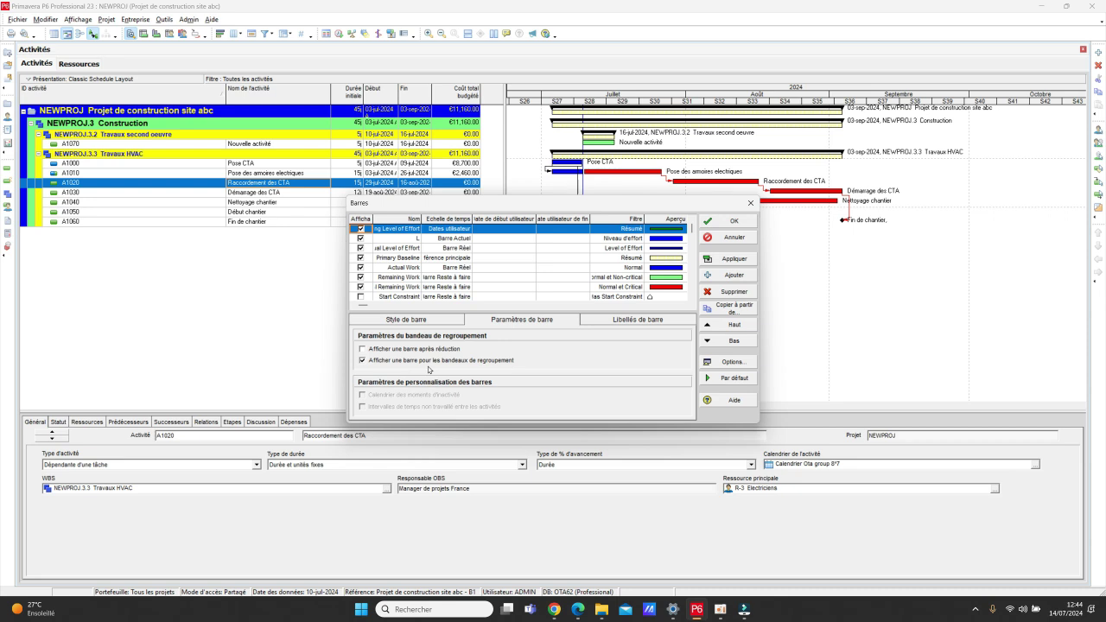
pyautogui.click(455, 360)
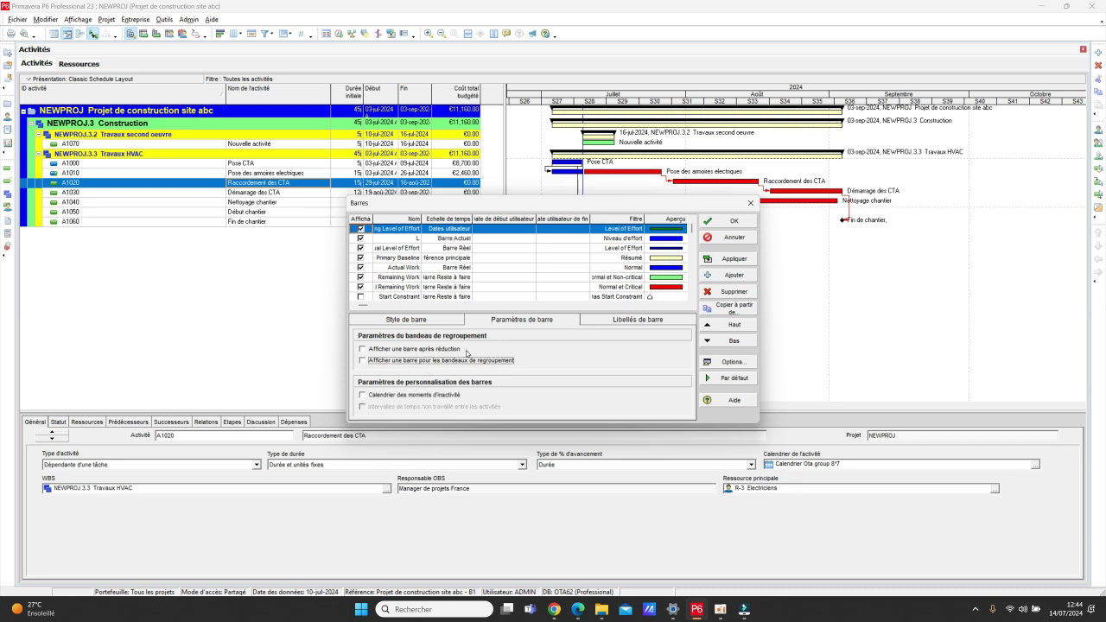
# Disable both grouping band options, after reduction and for grouping bands, for the Primary Baseline bar
pyautogui.click(602, 258)
pyautogui.click(423, 361)
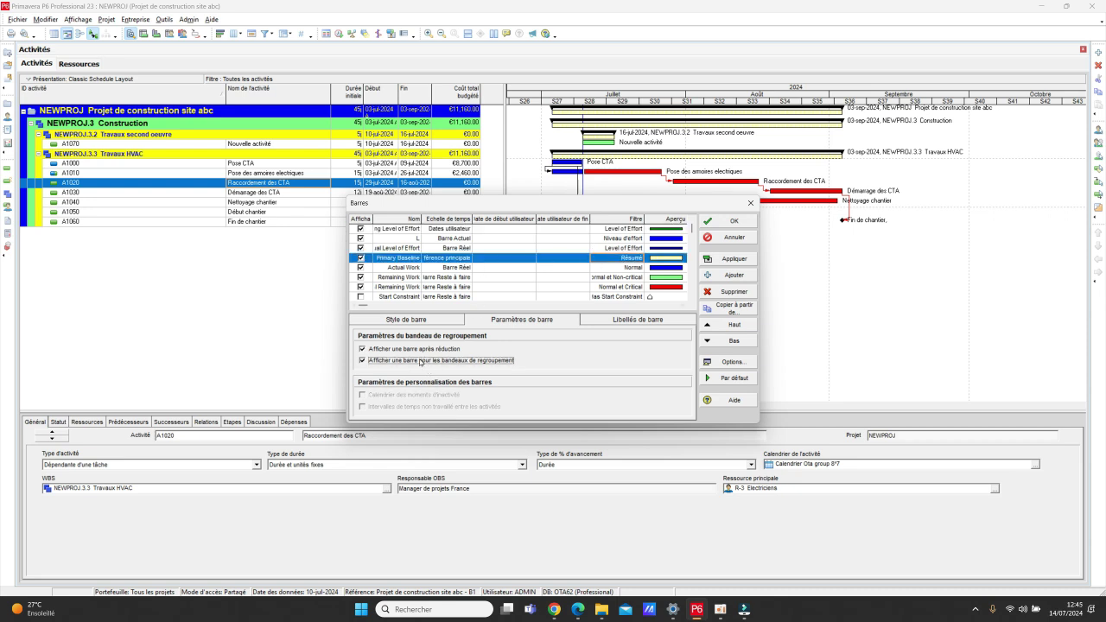
pyautogui.click(422, 349)
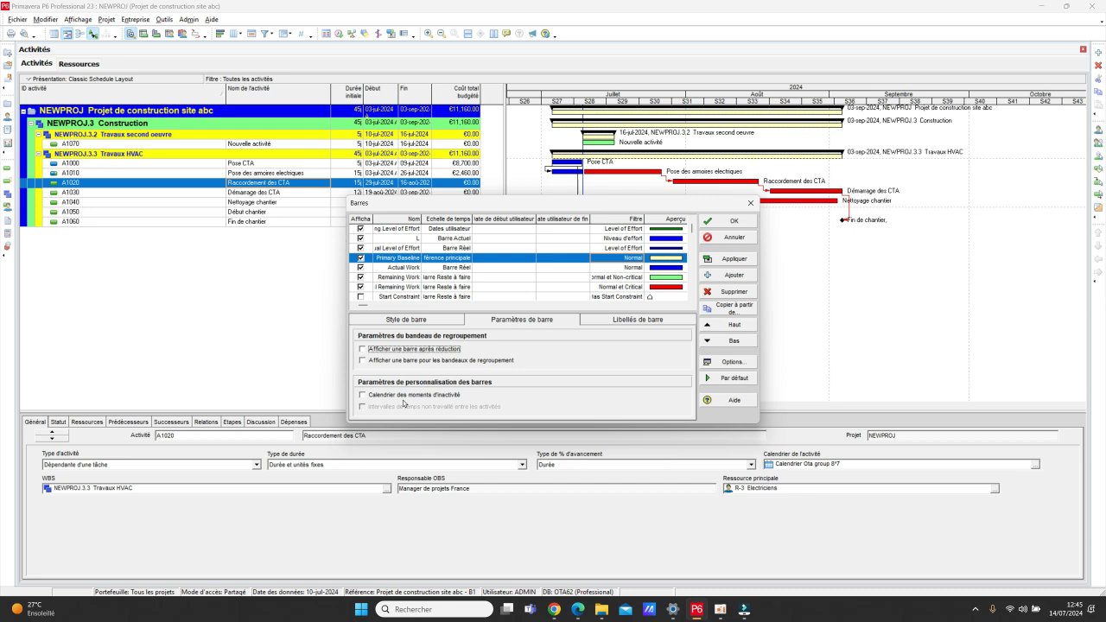
# Enable "Calendrier des moments d'inactivité" for the Primary Baseline bar and apply it to the Gantt chart
pyautogui.click(412, 396)
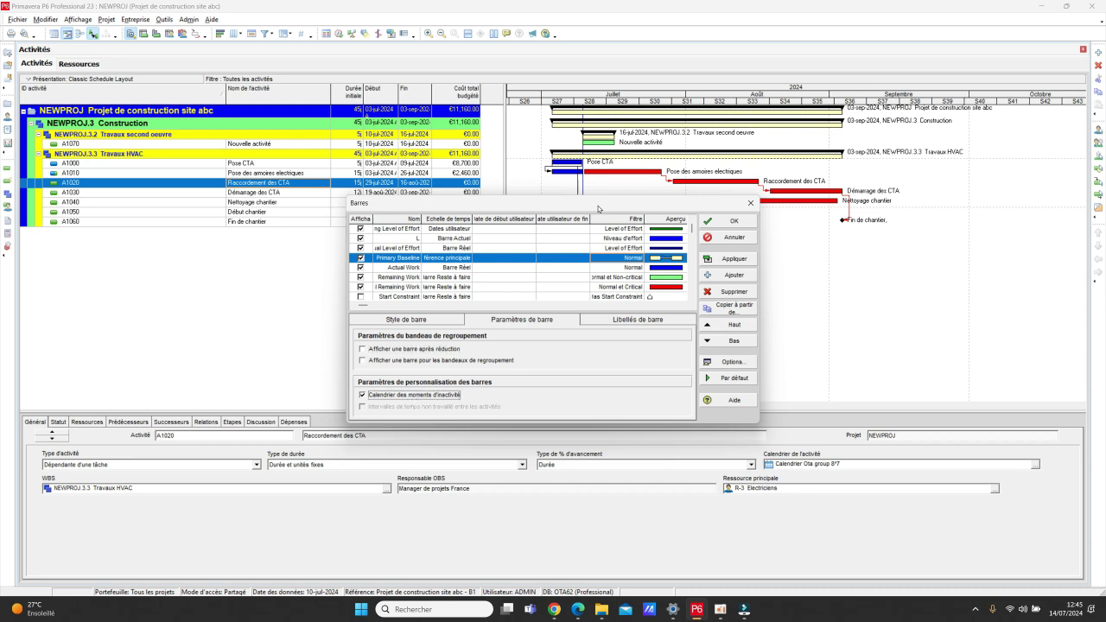
pyautogui.moveTo(598, 208); pyautogui.dragTo(377, 202)
pyautogui.click(507, 251)
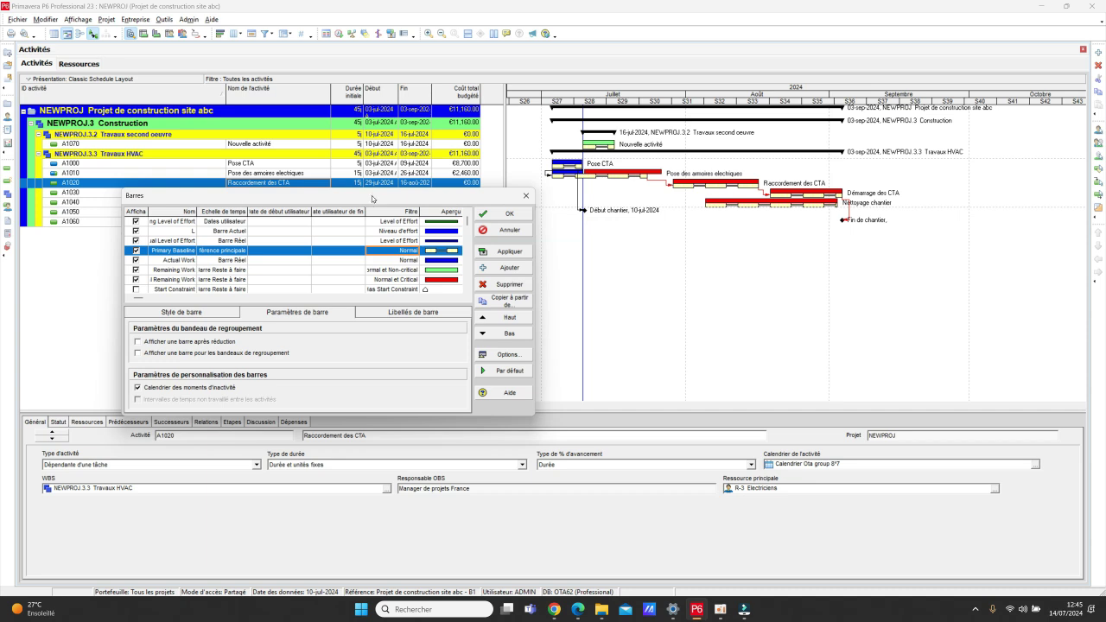
# Enable "Calendrier des moments d'inactivité" for the Remaining Work bar filtered as Normal et Critical and apply it
pyautogui.moveTo(375, 199); pyautogui.dragTo(429, 159)
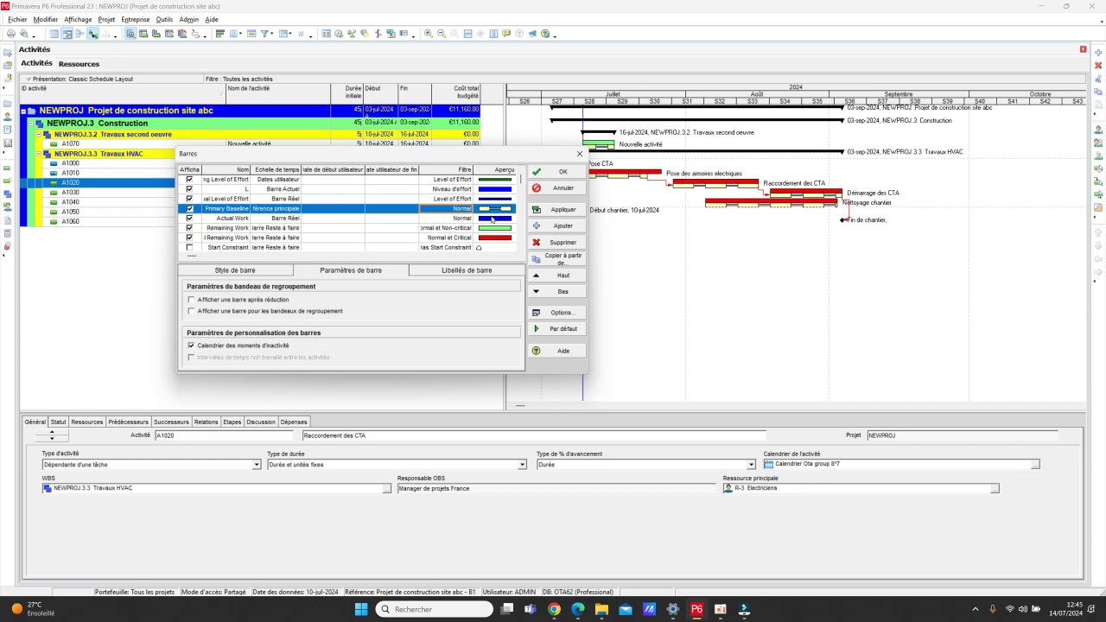
pyautogui.click(454, 238)
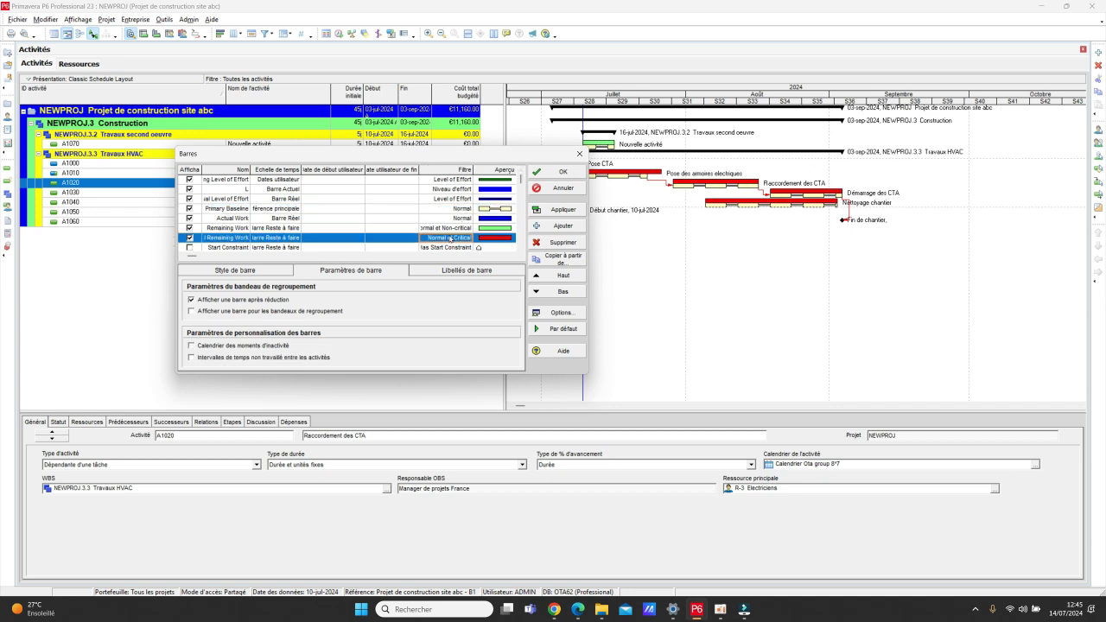
pyautogui.click(244, 349)
pyautogui.click(560, 211)
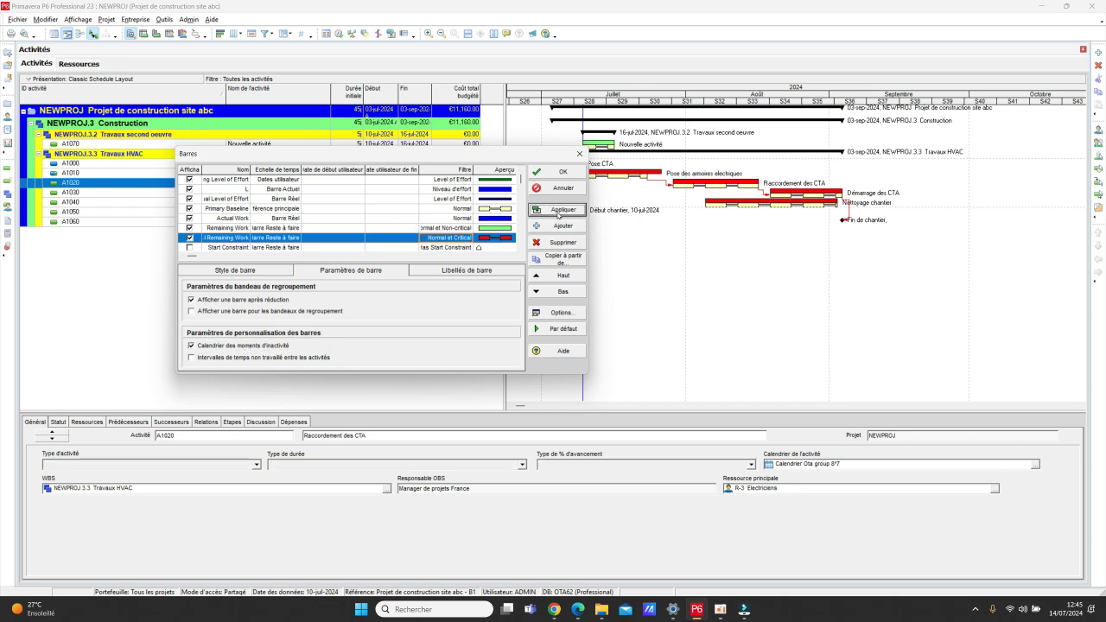
# Enable "Calendrier des moments d'inactivité" for the non-critical Remaining Work bar and apply it to the chart
pyautogui.click(482, 228)
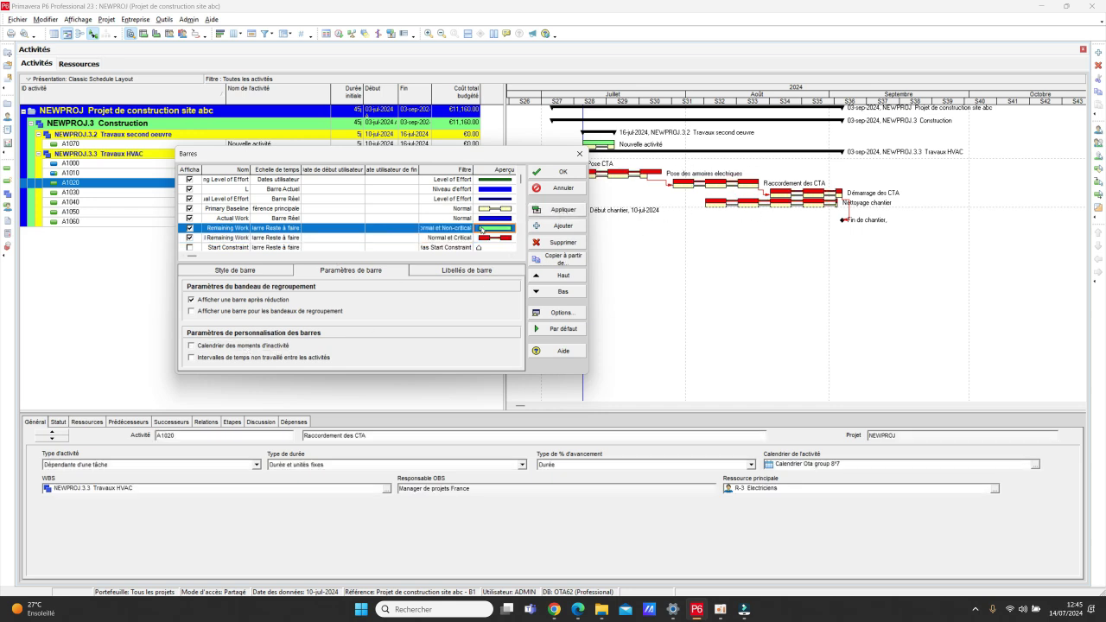
pyautogui.click(274, 348)
pyautogui.press('Tab')
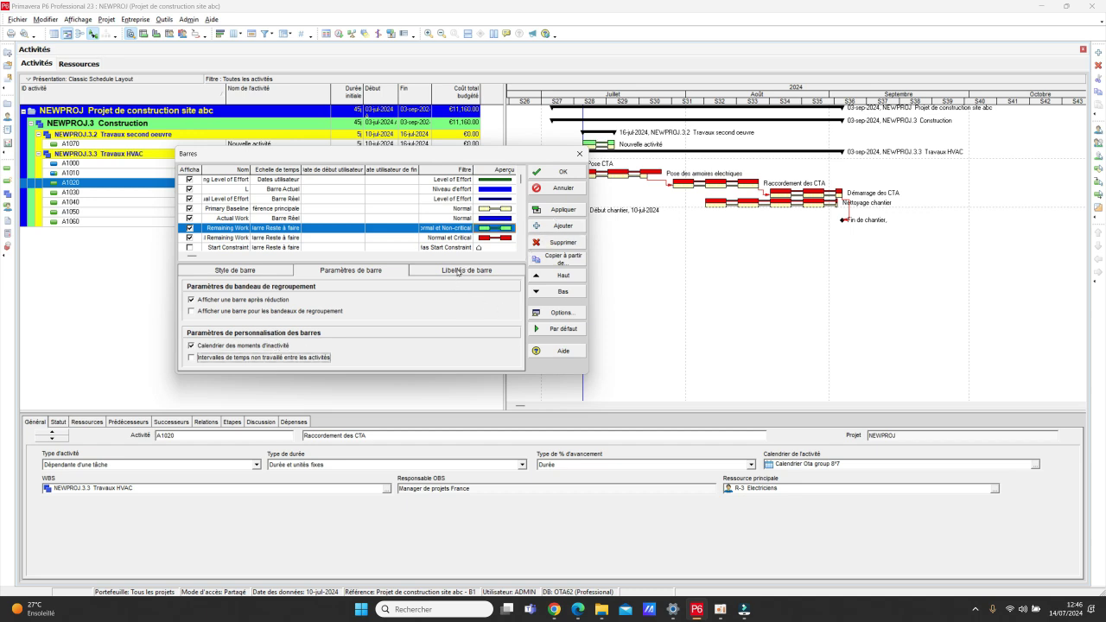
# Add a "% d'avancement - Coût" label at position Droite to the critical Remaining Work bar and apply it
pyautogui.click(458, 271)
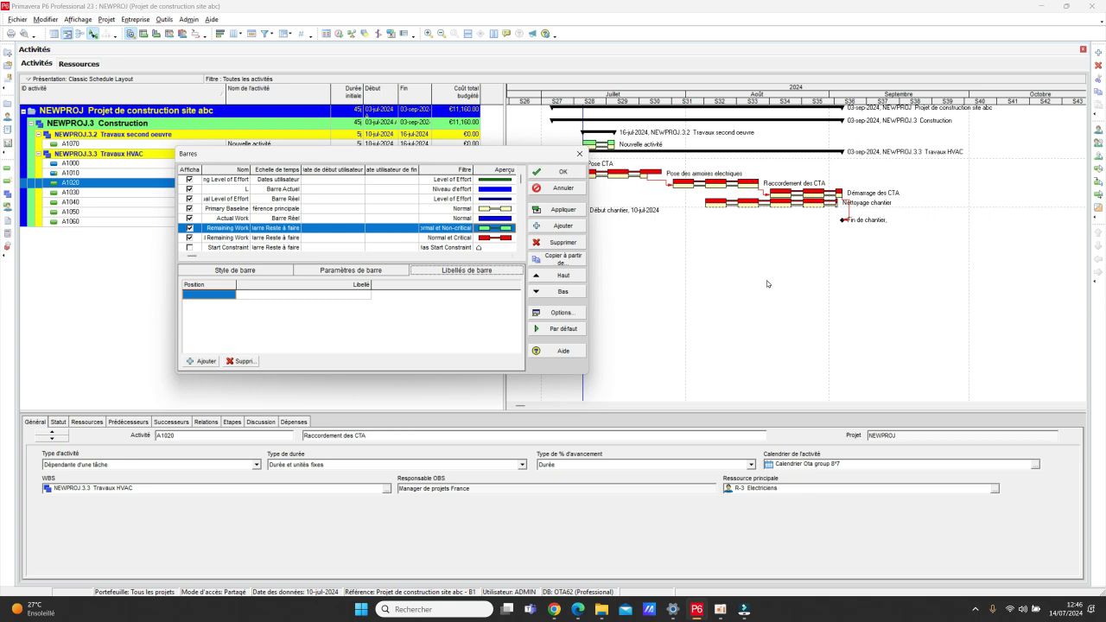
pyautogui.click(228, 297)
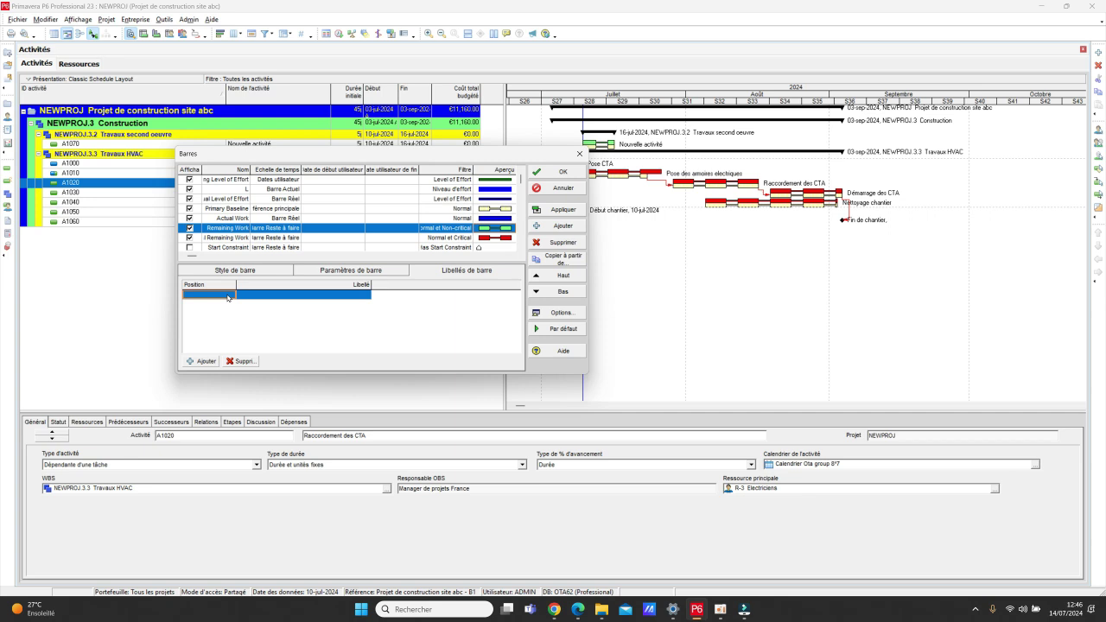
pyautogui.click(456, 238)
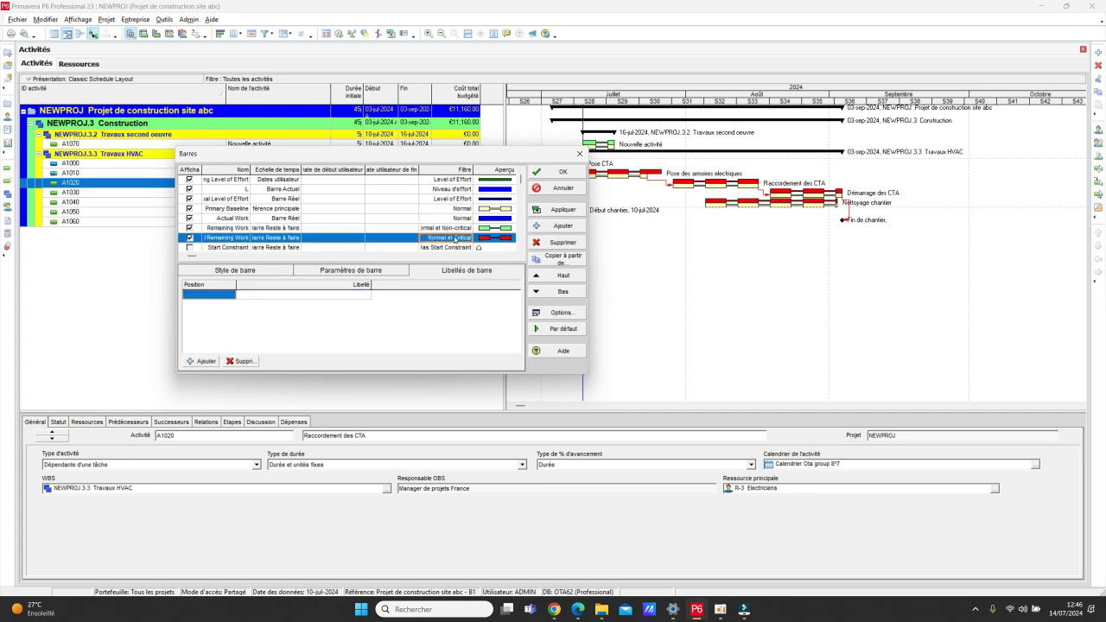
pyautogui.click(201, 361)
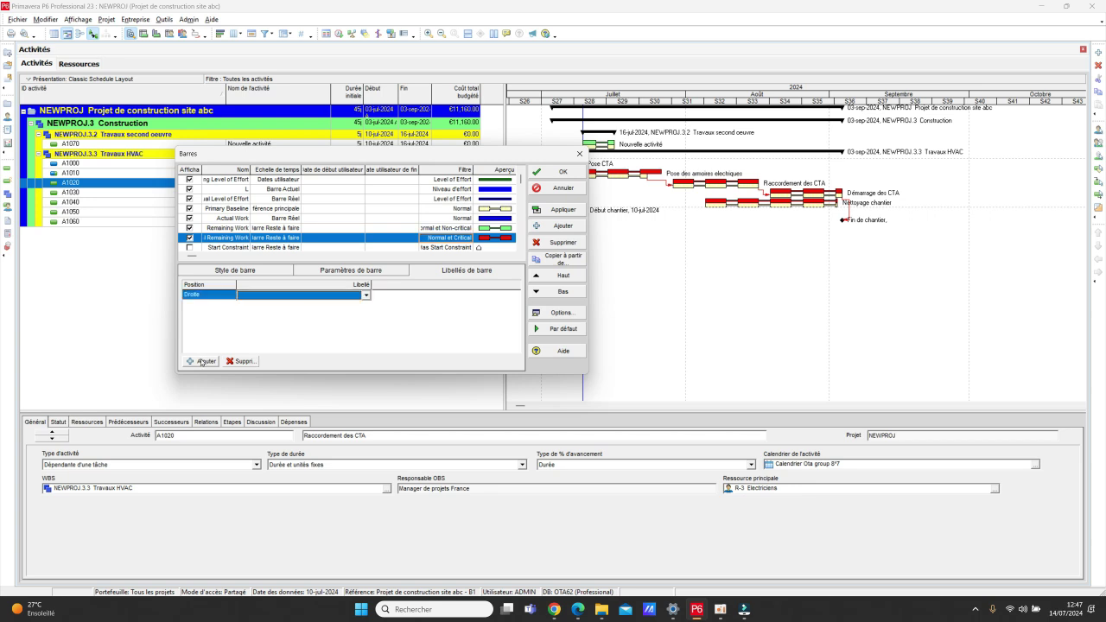
pyautogui.click(298, 299)
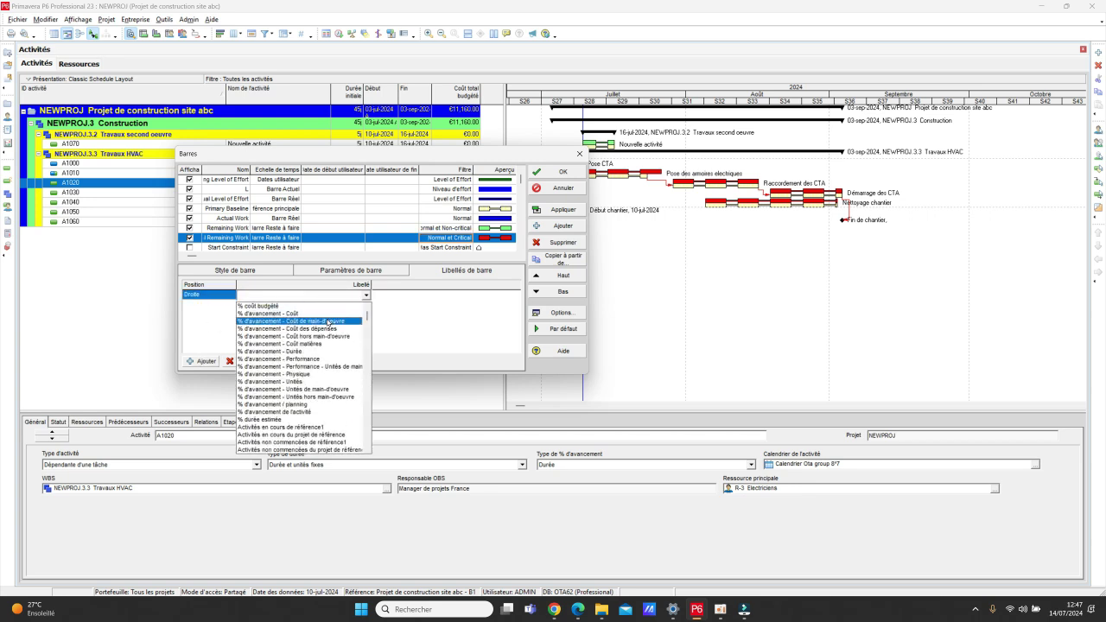
pyautogui.scroll(-1, 313, 398)
pyautogui.scroll(1, 313, 393)
pyautogui.click(310, 314)
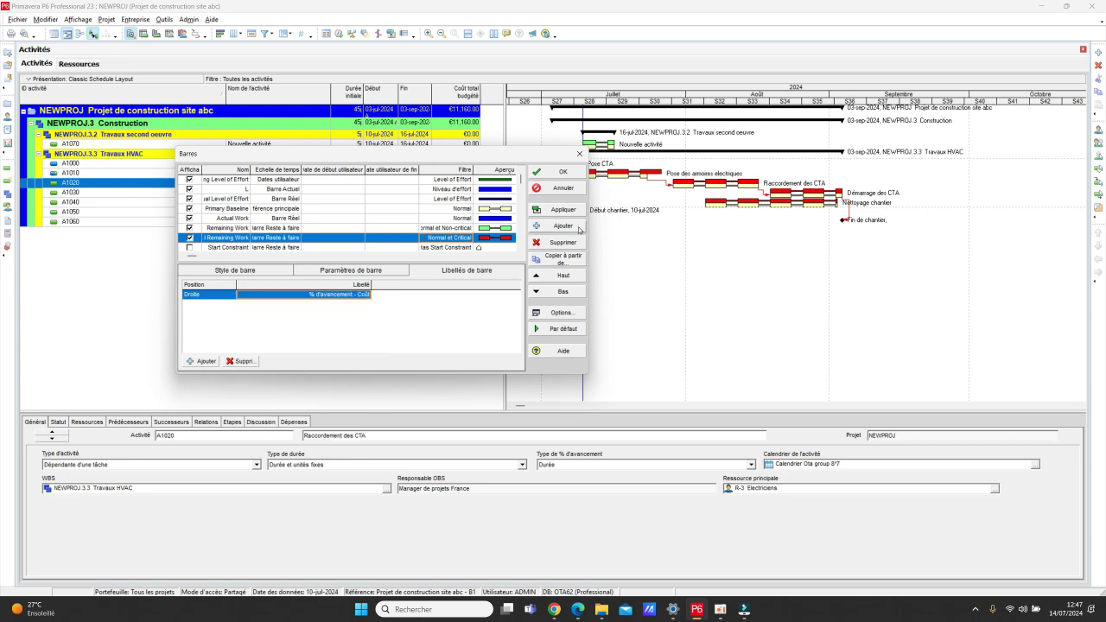
pyautogui.click(562, 210)
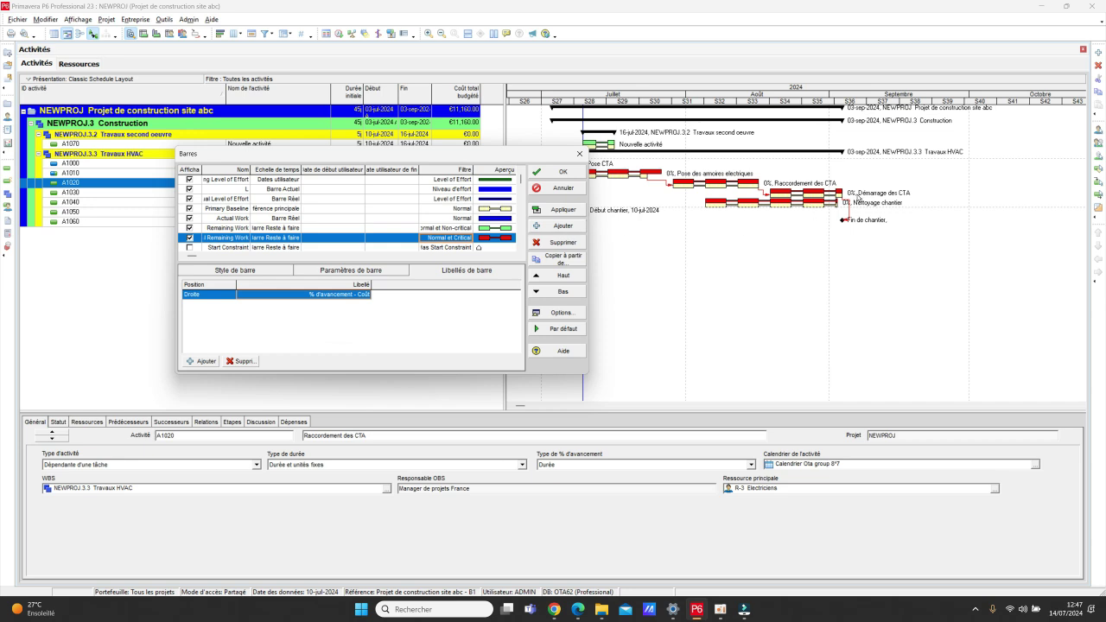
# Add a second label, "% durée estimée" at position Gauche, to the critical Remaining Work bar and apply it
pyautogui.click(206, 361)
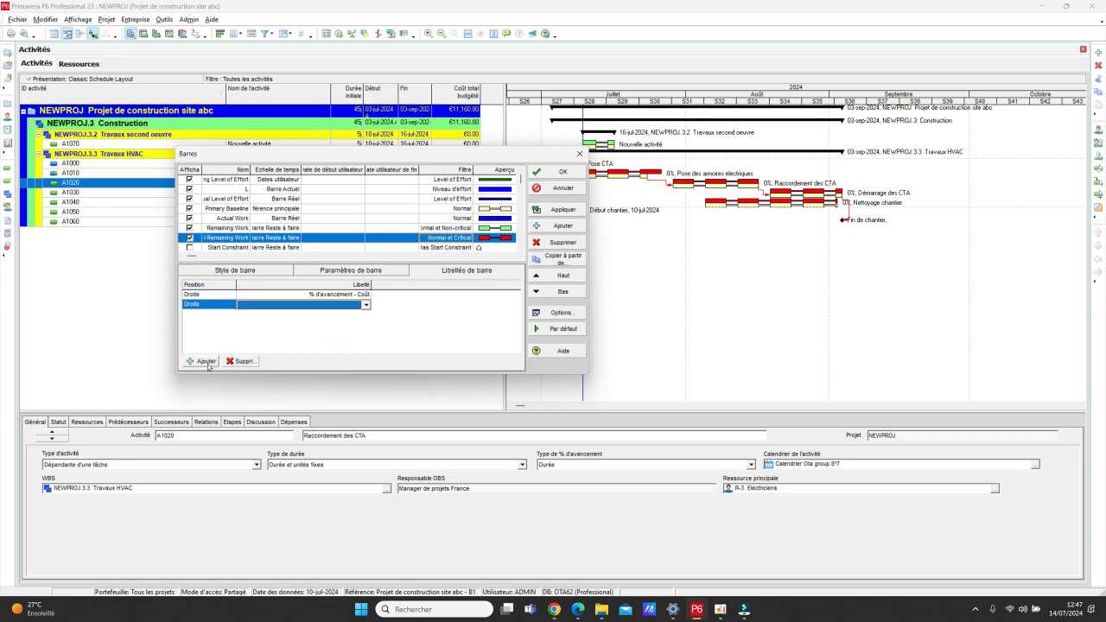
pyautogui.click(222, 307)
pyautogui.click(222, 307)
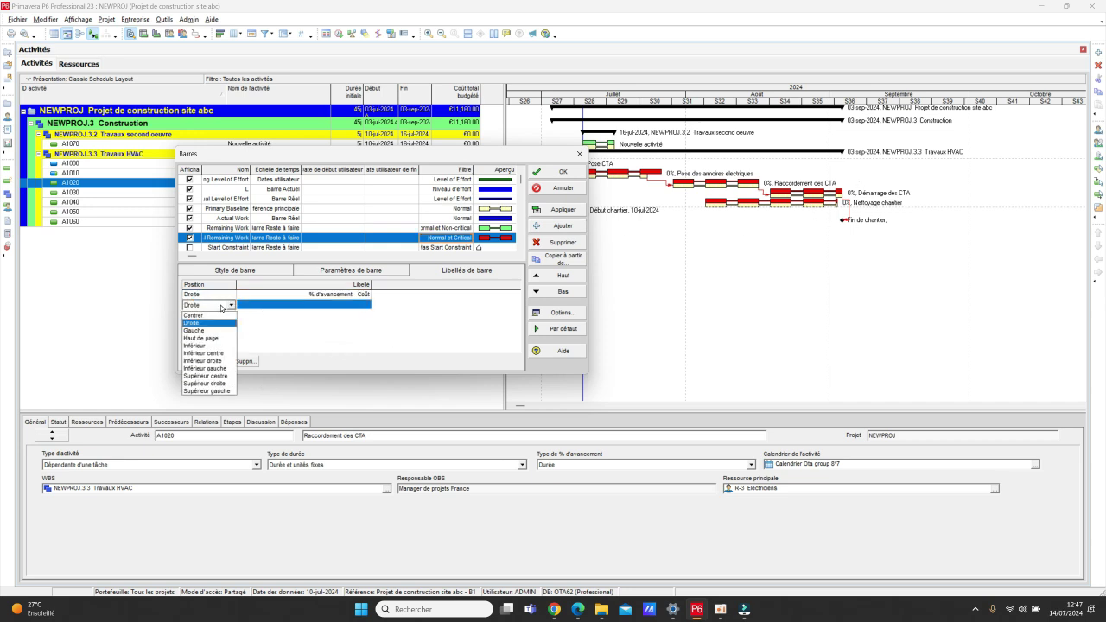
pyautogui.click(218, 333)
pyautogui.click(300, 307)
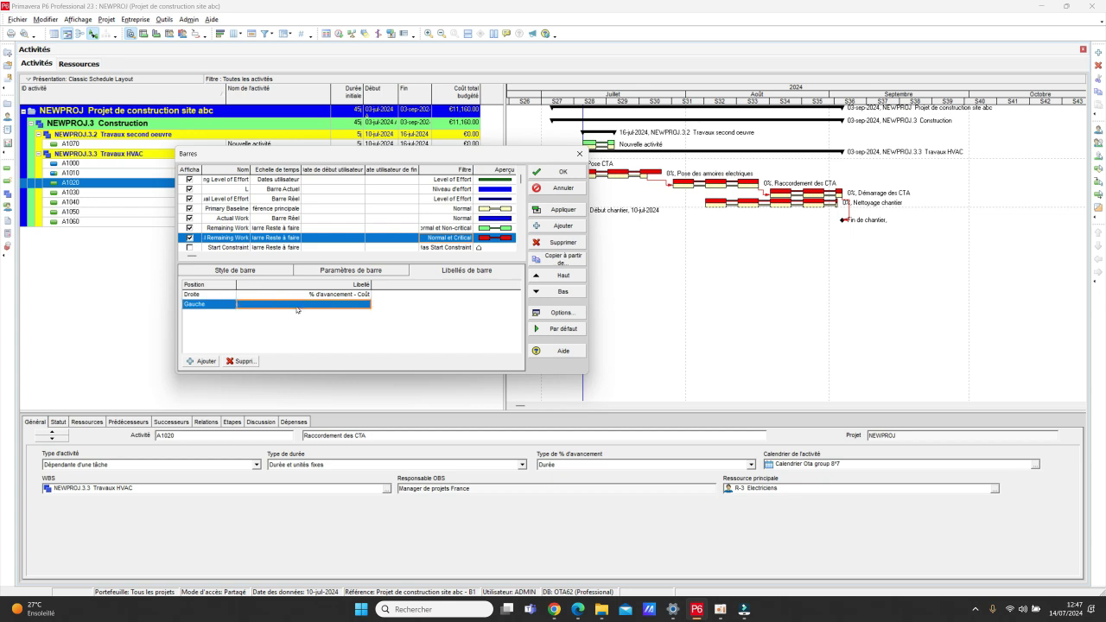
pyautogui.click(299, 307)
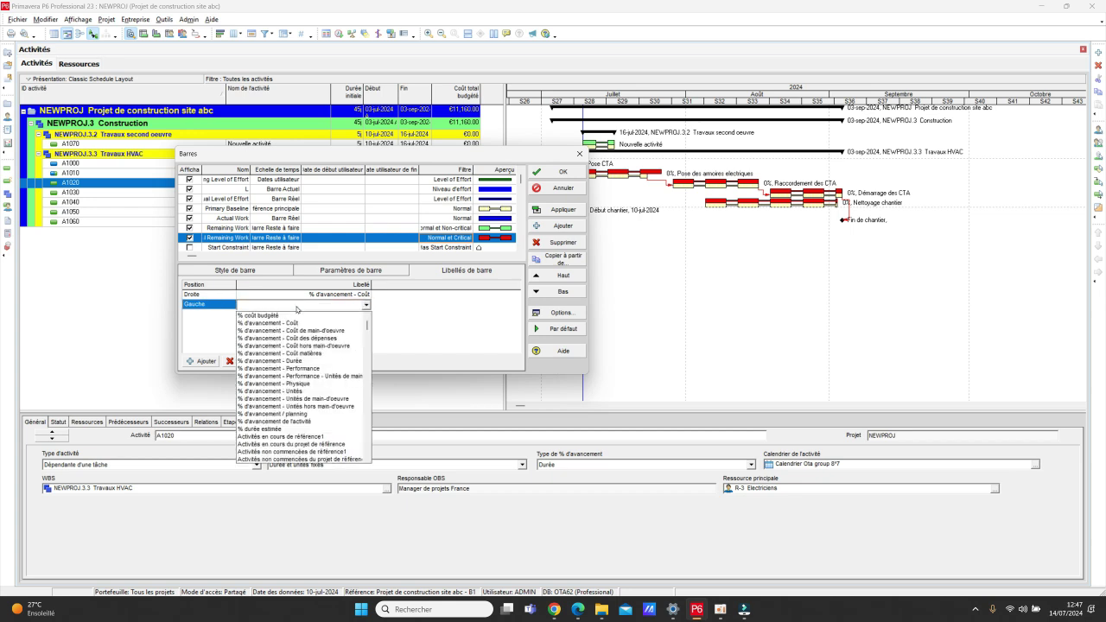
pyautogui.click(299, 429)
pyautogui.click(562, 210)
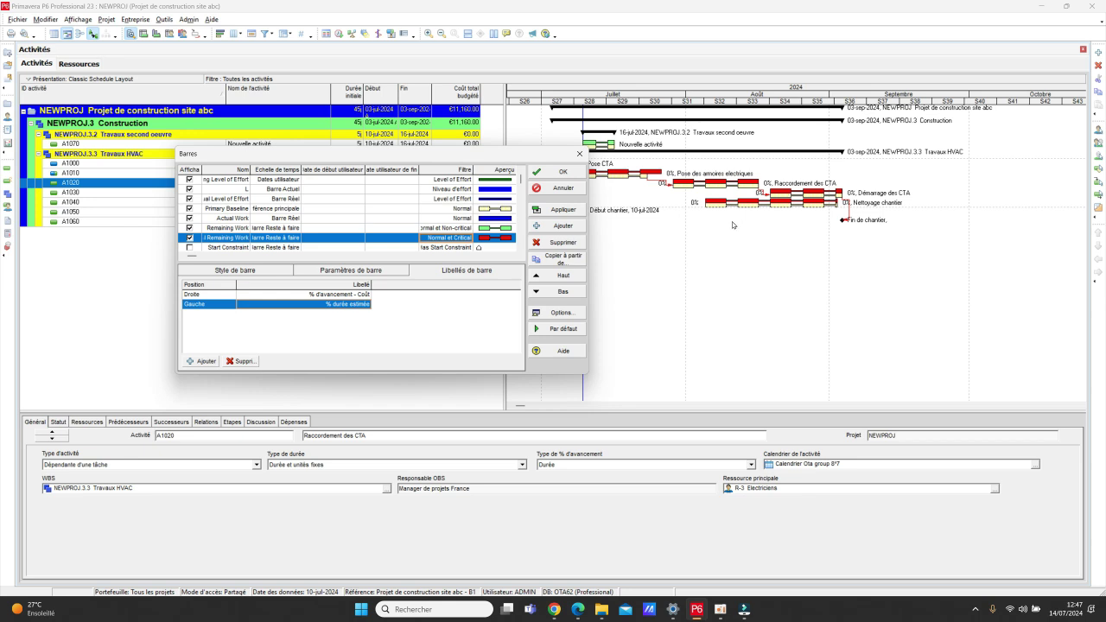
# Move the critical Remaining Work bar down the bar list to just below the Float bar
pyautogui.click(570, 243)
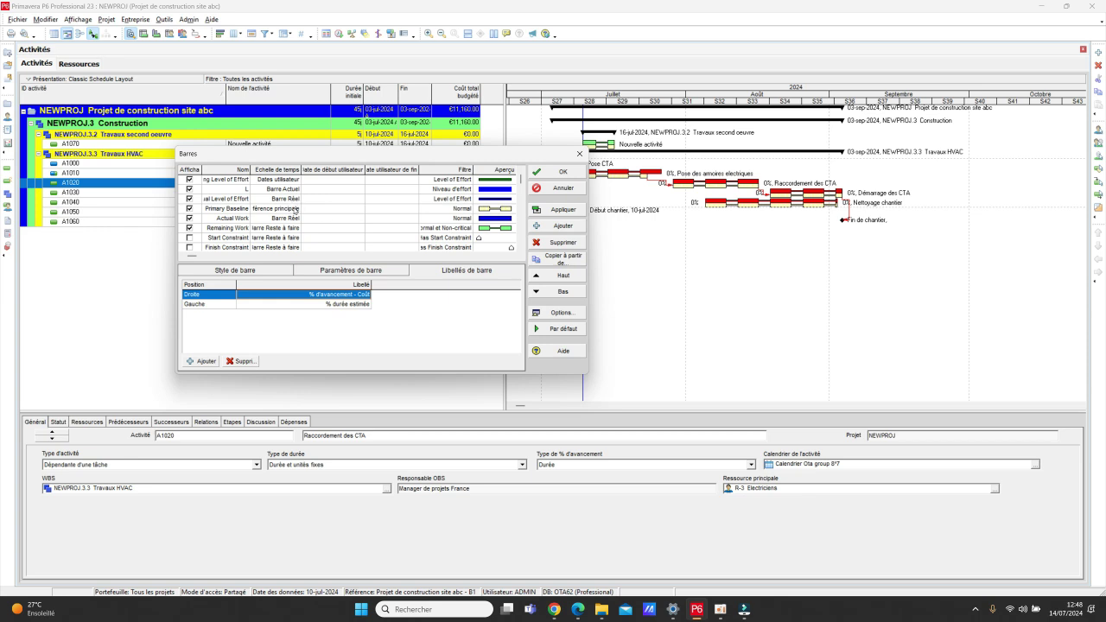
pyautogui.scroll(-2, 296, 216)
pyautogui.scroll(-3, 294, 225)
pyautogui.click(295, 227)
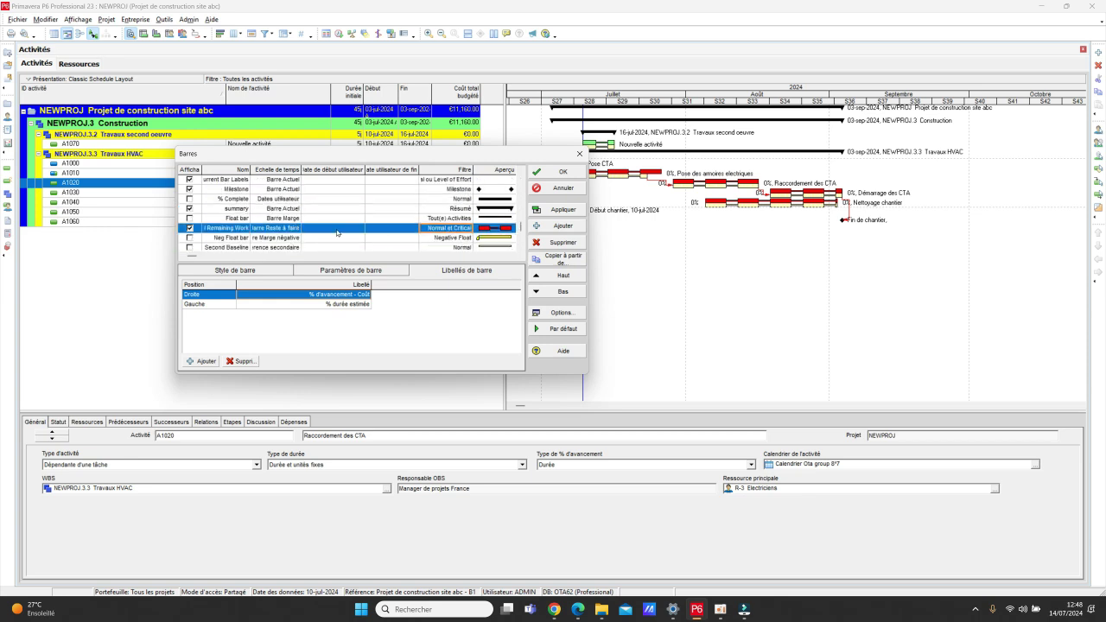
pyautogui.scroll(3, 519, 227)
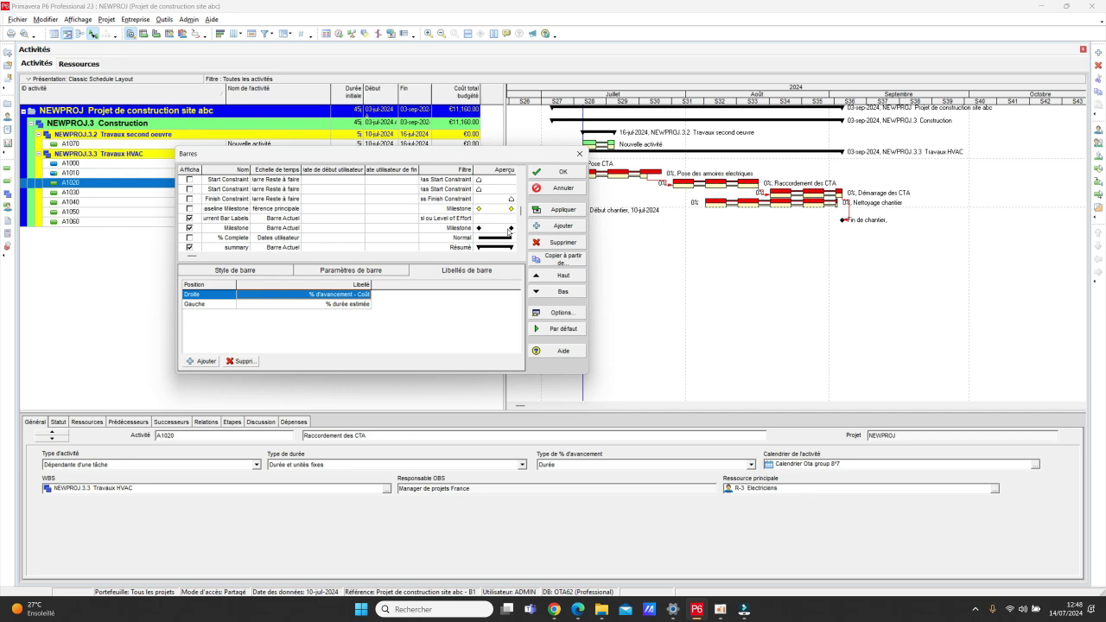
# Add a new bar below the critical Remaining Work bar and review its time scale choices, keeping Barre Actuel
pyautogui.click(556, 225)
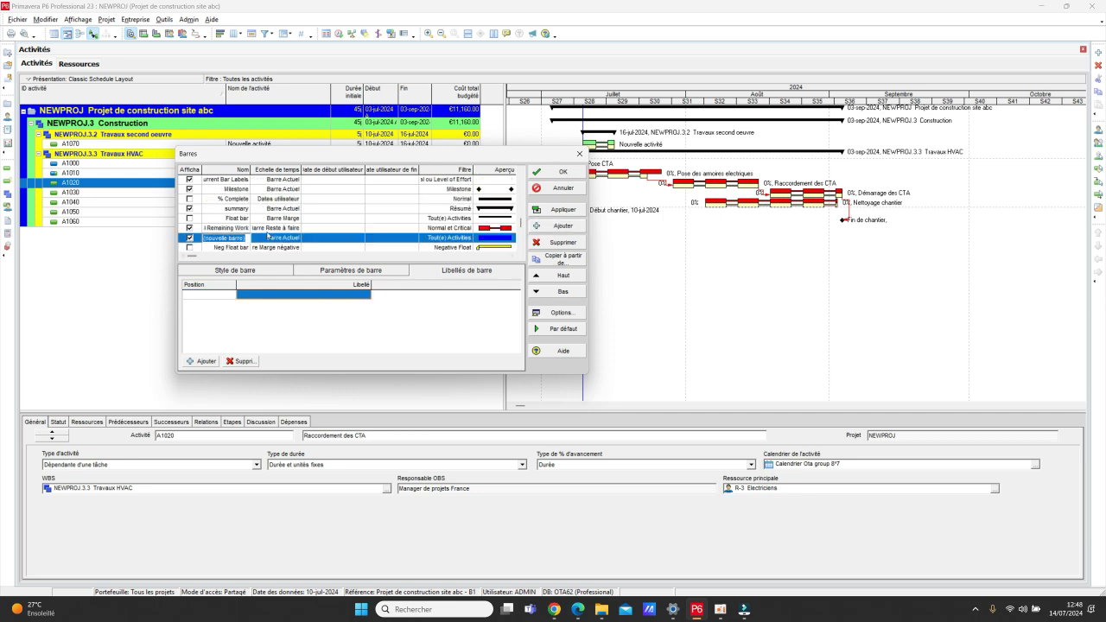
pyautogui.click(293, 238)
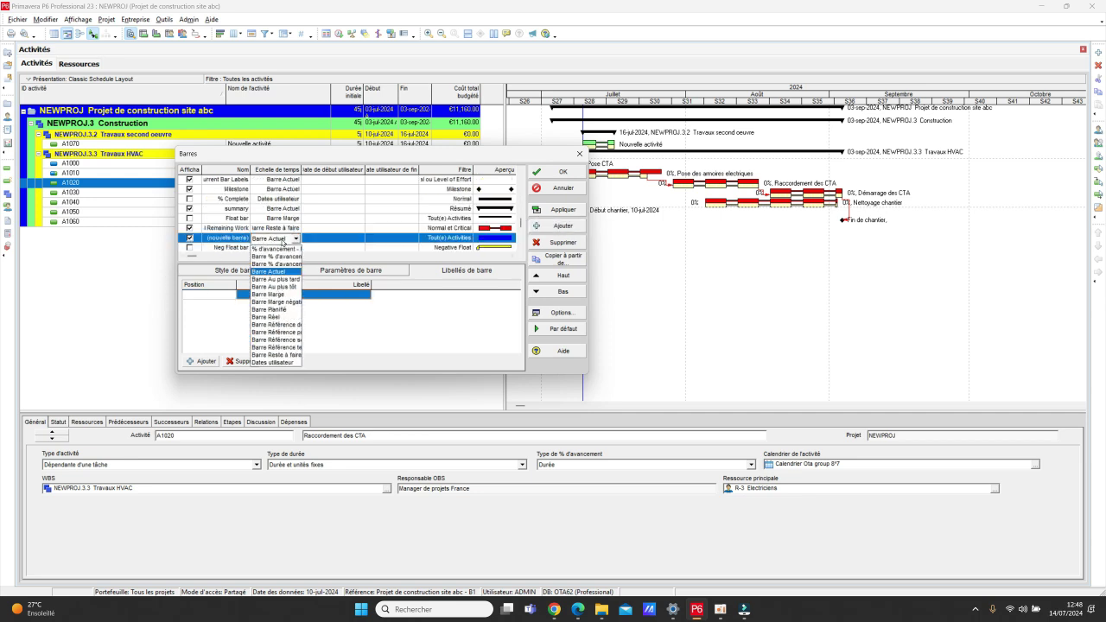
pyautogui.click(295, 237)
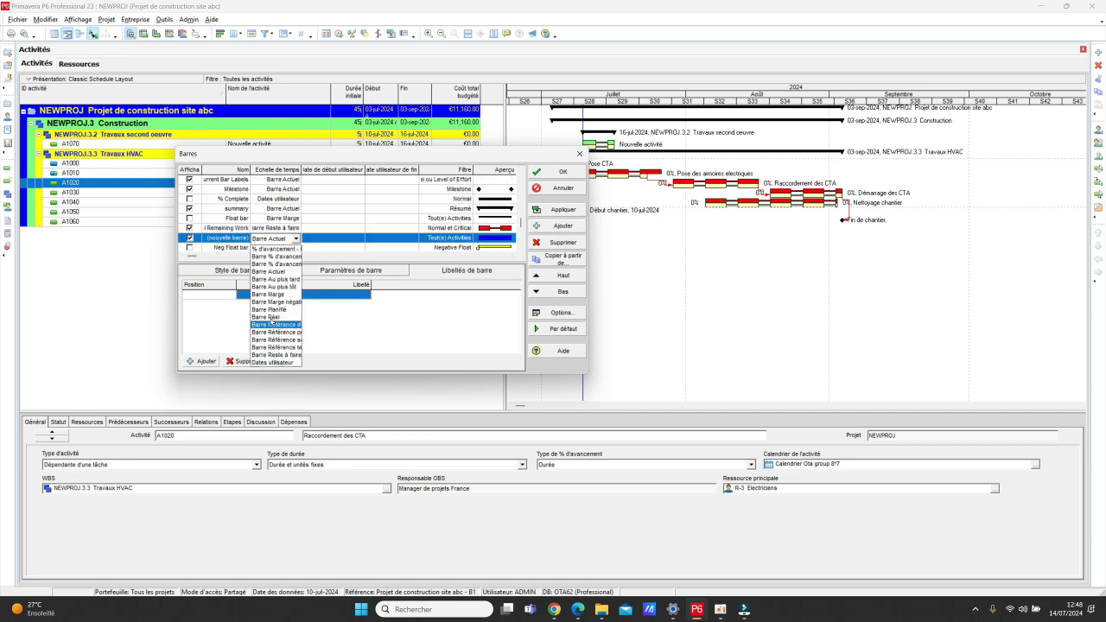
pyautogui.click(325, 247)
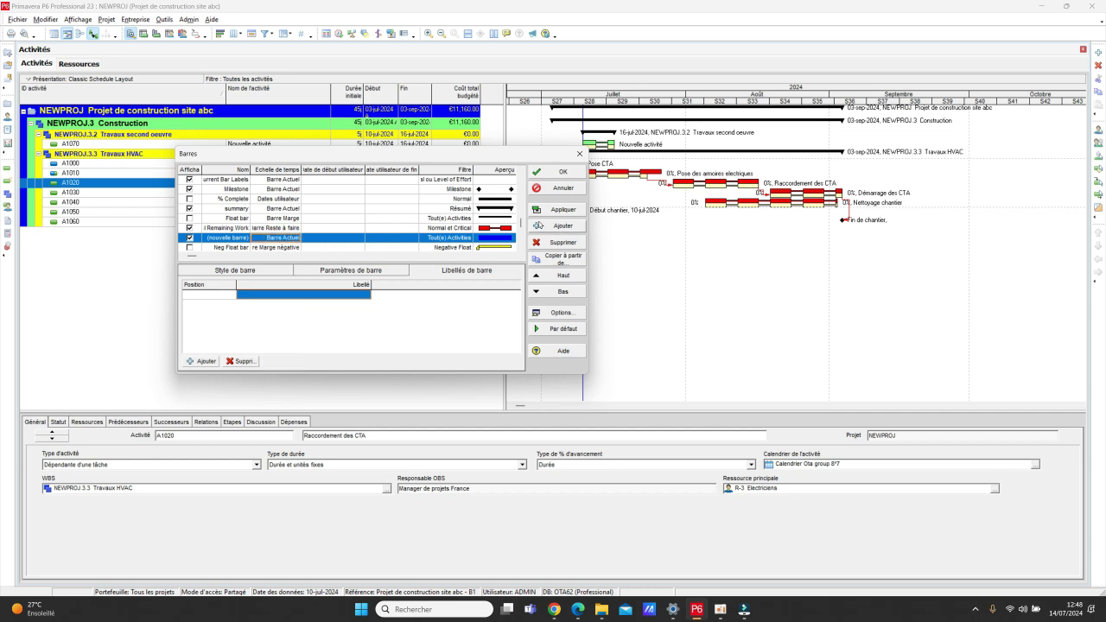
# Examine the general display options of the bar chart and close them without changes
pyautogui.click(561, 313)
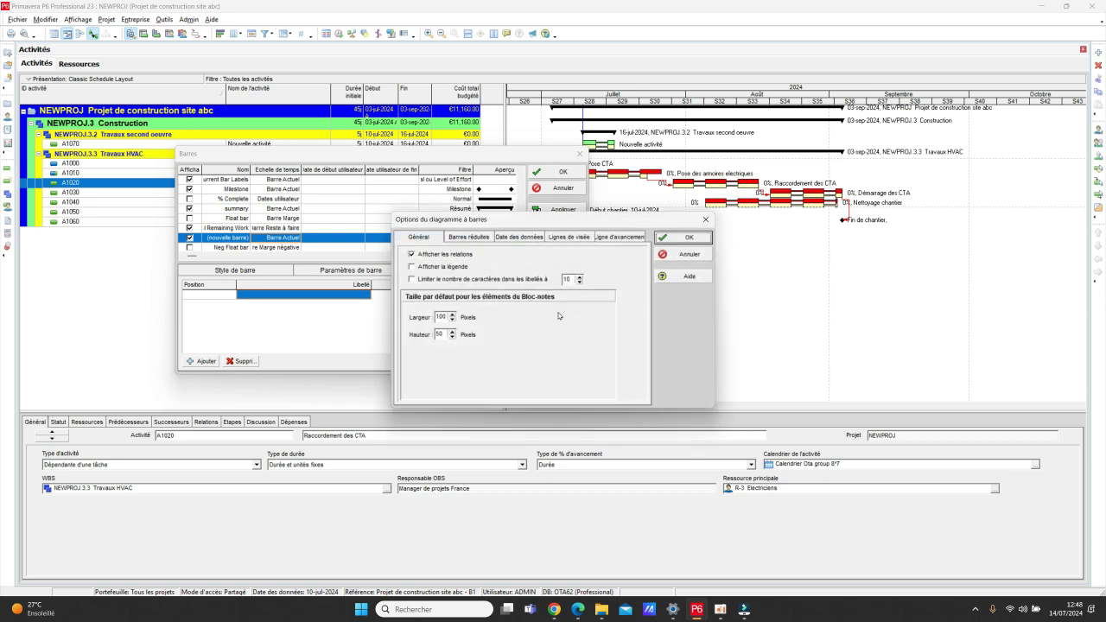
pyautogui.click(707, 221)
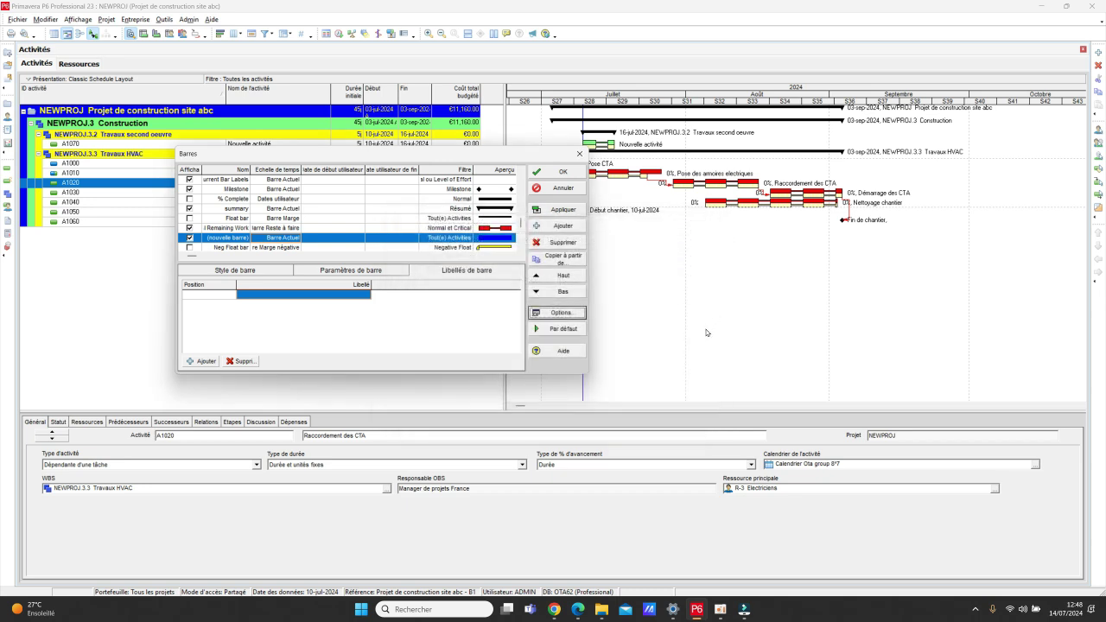